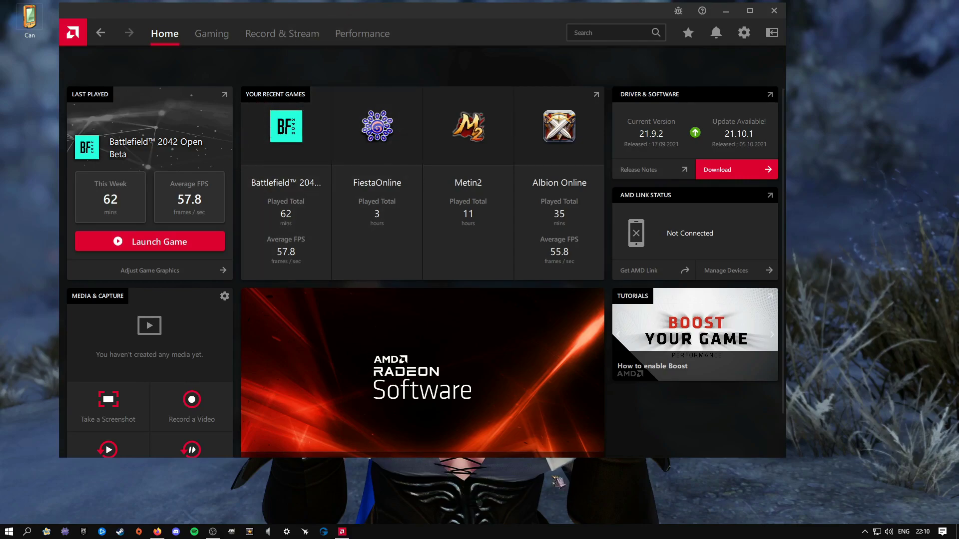
Open the Battlefield 2042 Open Beta profile and review its Anti-Lag, Chill, Sharpening and Enhanced Sync settings.
right_click(858, 211)
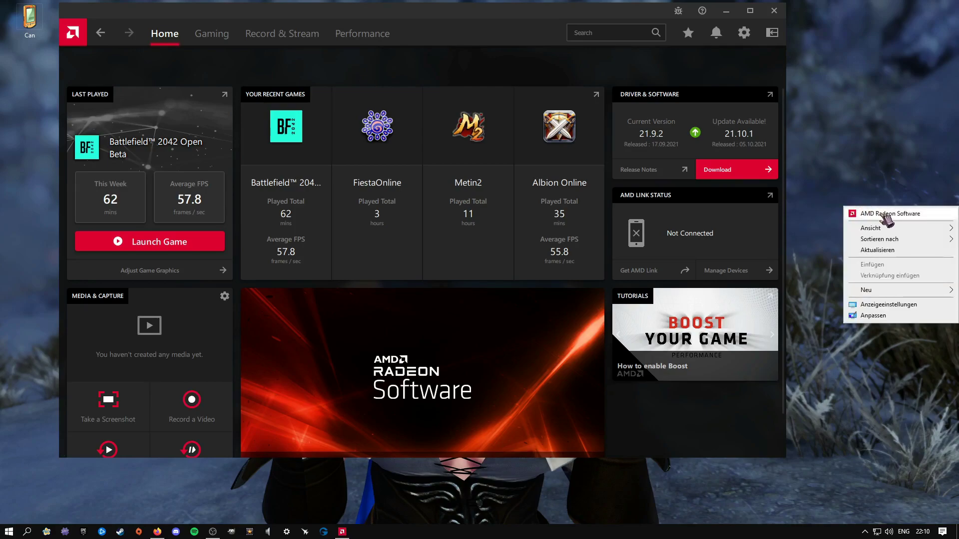
left_click(865, 189)
left_click(280, 166)
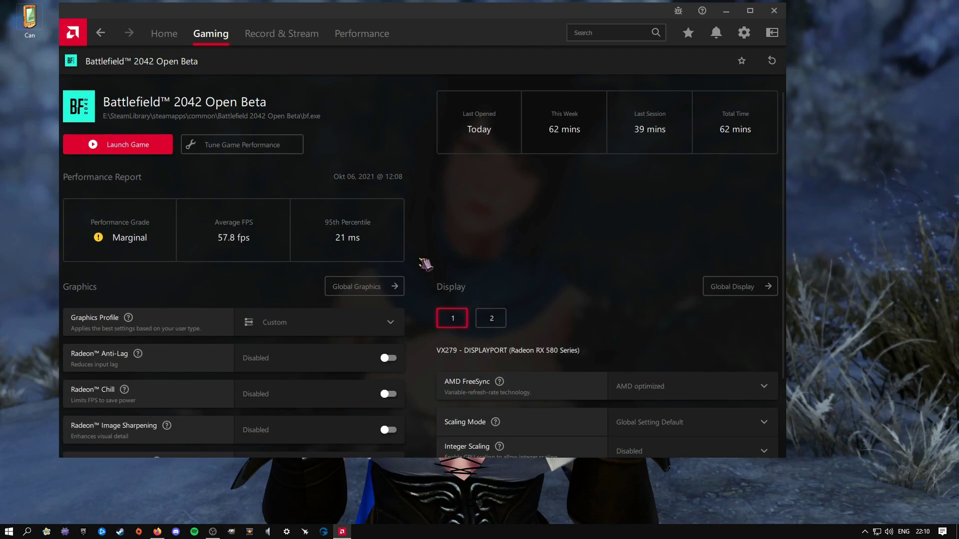
scroll(425, 264, "down", 2)
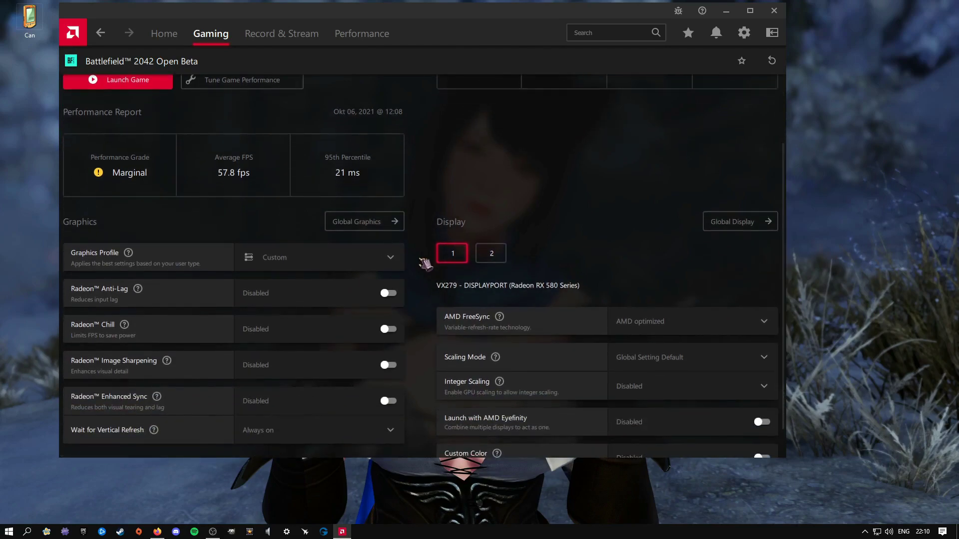
scroll(425, 263, "down", 1)
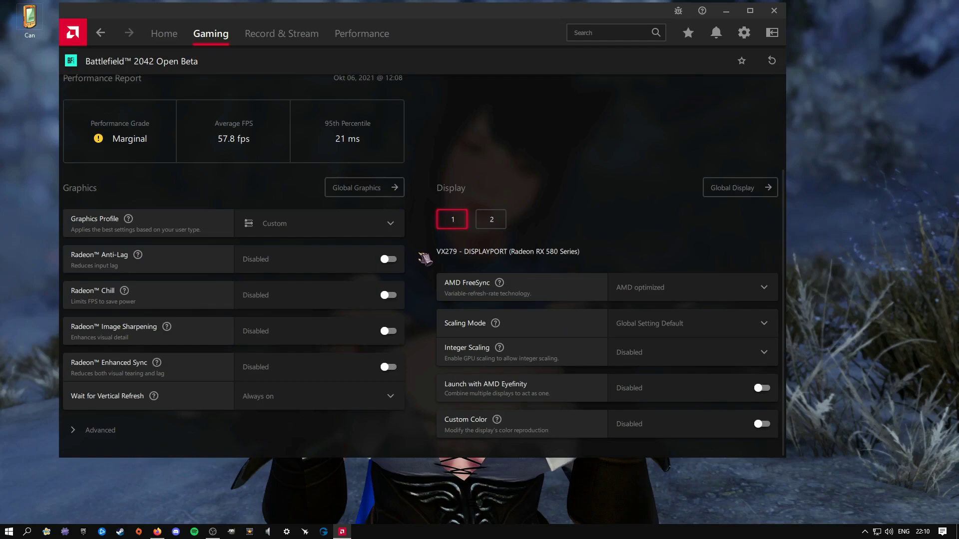
scroll(429, 272, "up", 2)
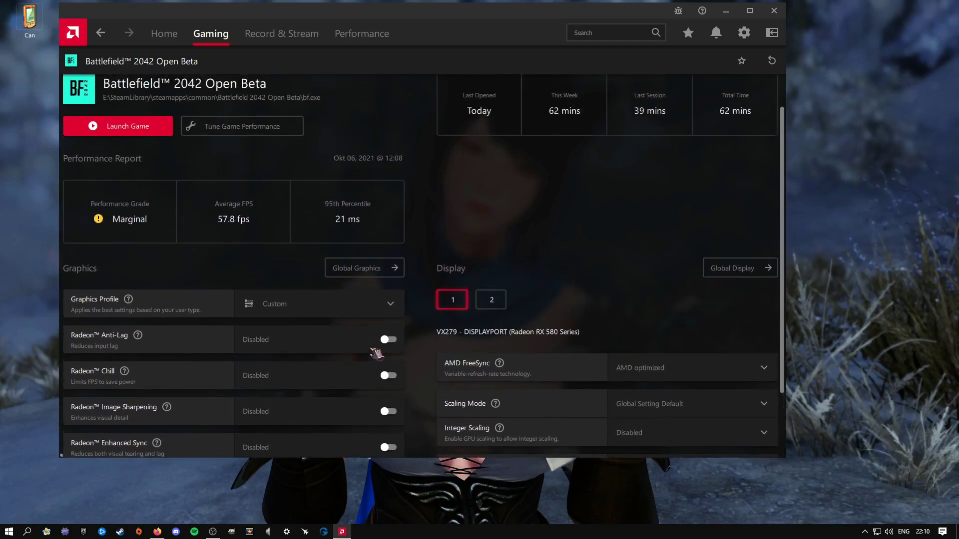
scroll(376, 354, "down", 2)
Turn on Radeon Anti-Lag and Radeon Image Sharpening, leaving Sharpness at 40%.
mouse_move(138, 262)
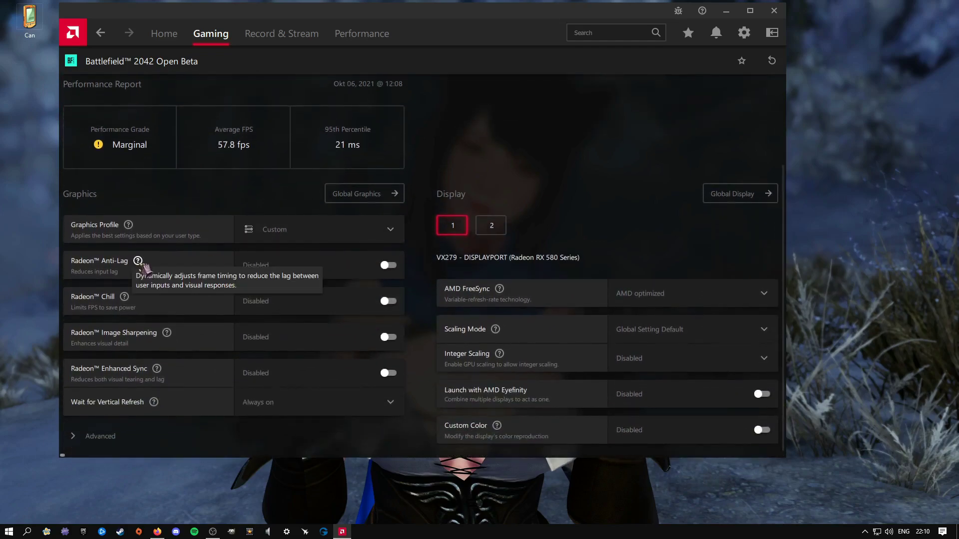
left_click(392, 268)
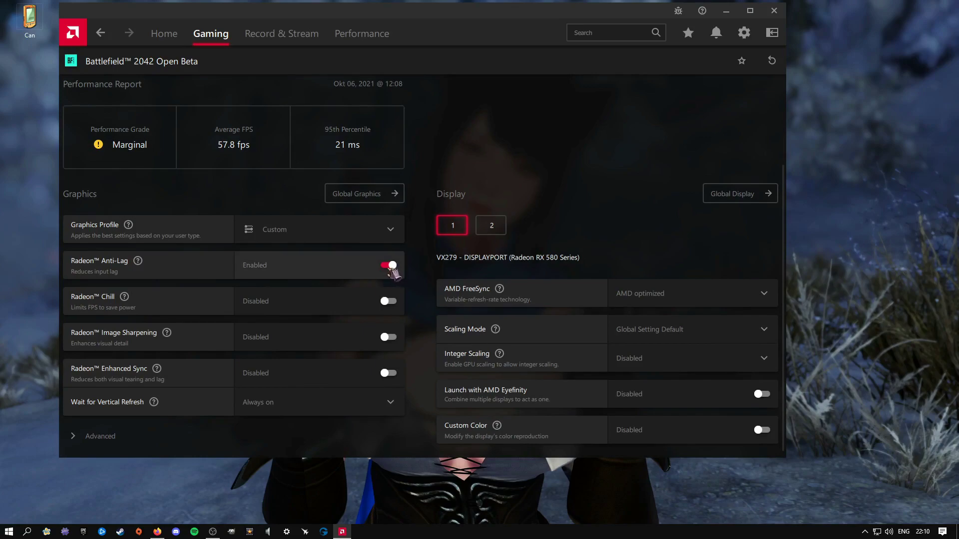
scroll(426, 298, "down", 1)
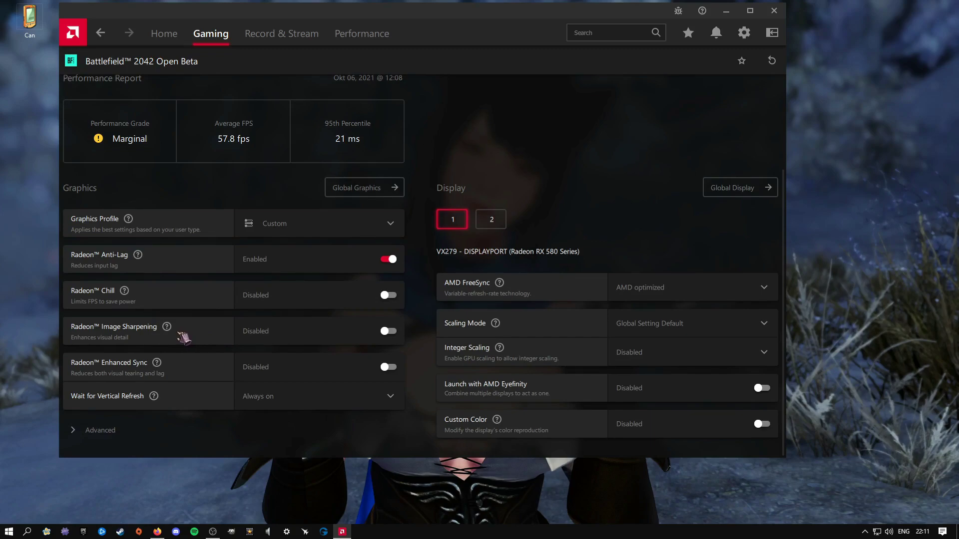
mouse_move(176, 335)
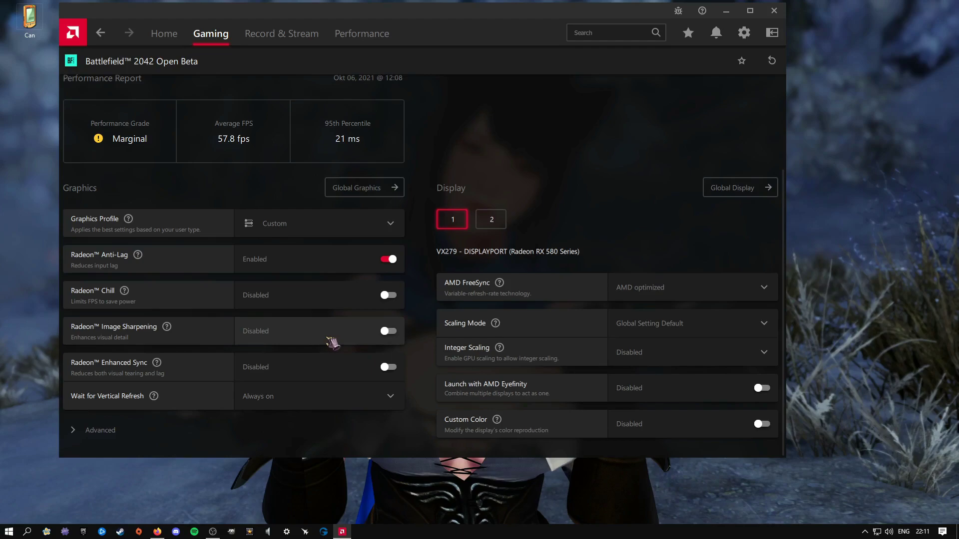
left_click(388, 332)
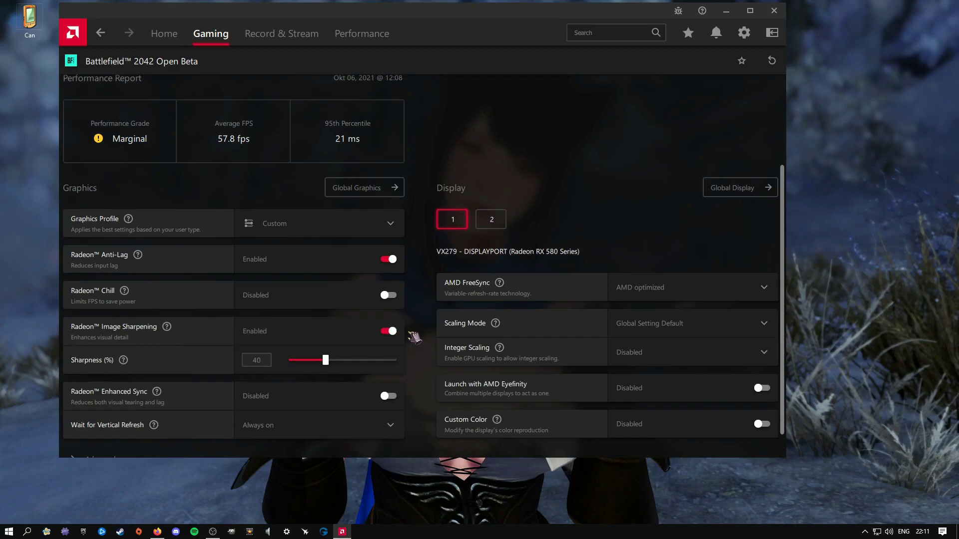
left_click_drag(326, 360, 427, 367)
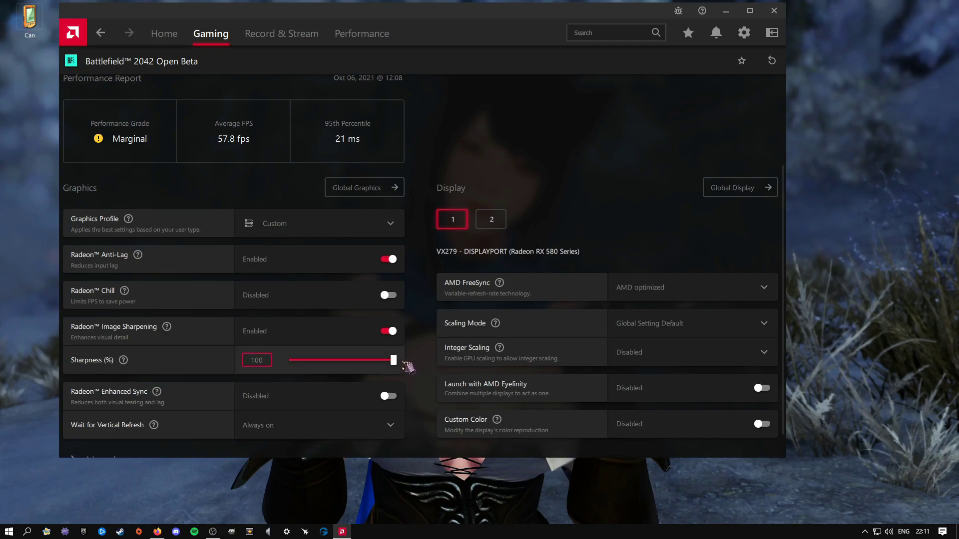
left_click_drag(396, 366, 330, 368)
Set Wait for Vertical Refresh to Always off and expand the Advanced graphics settings.
scroll(419, 352, "down", 1)
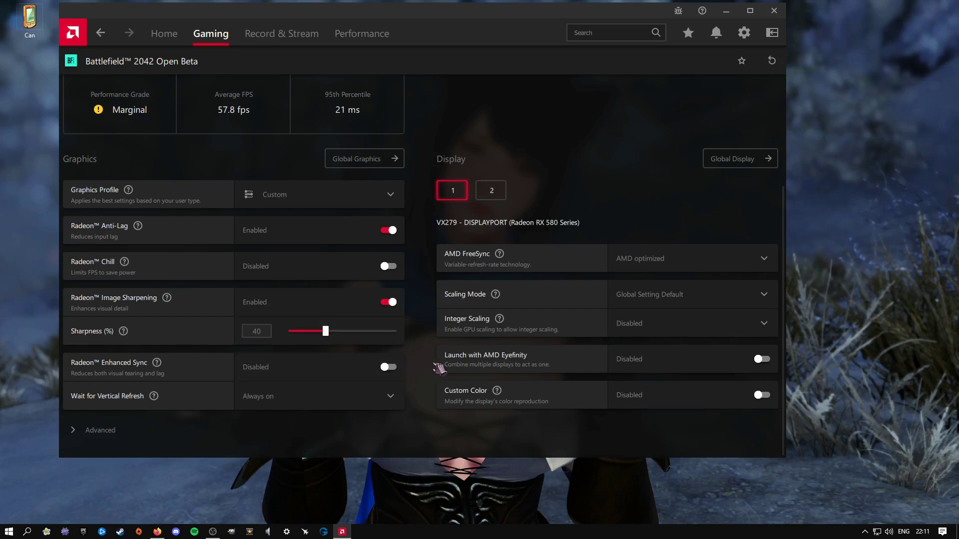
left_click(344, 401)
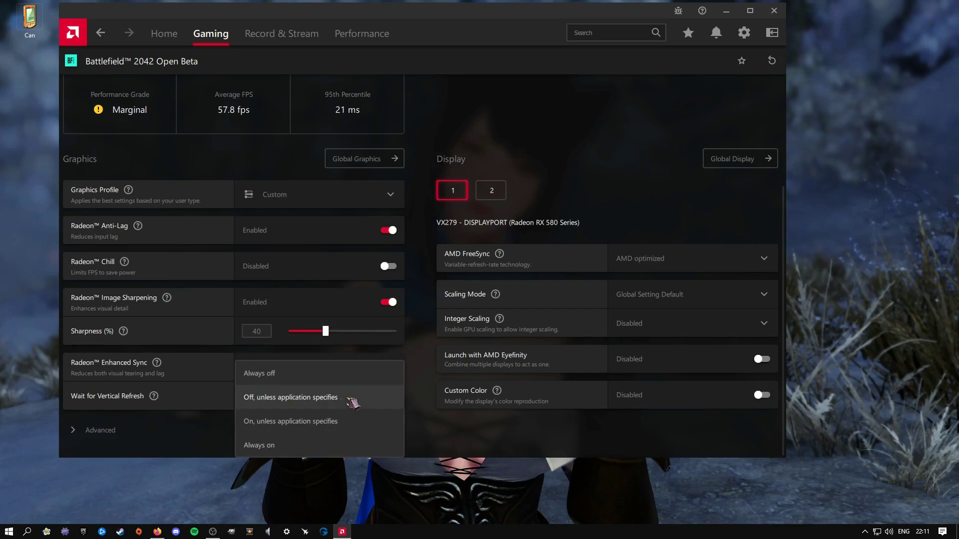
left_click(414, 385)
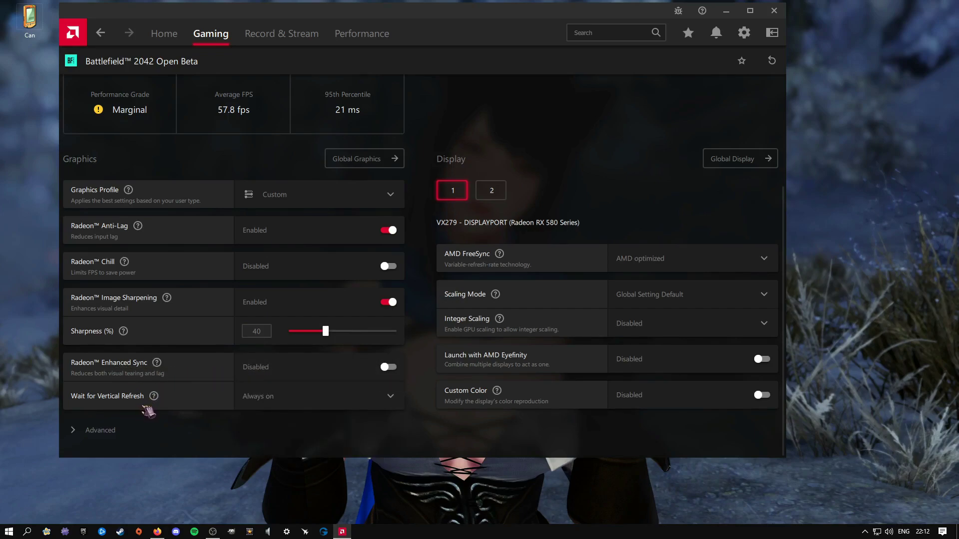
left_click(309, 403)
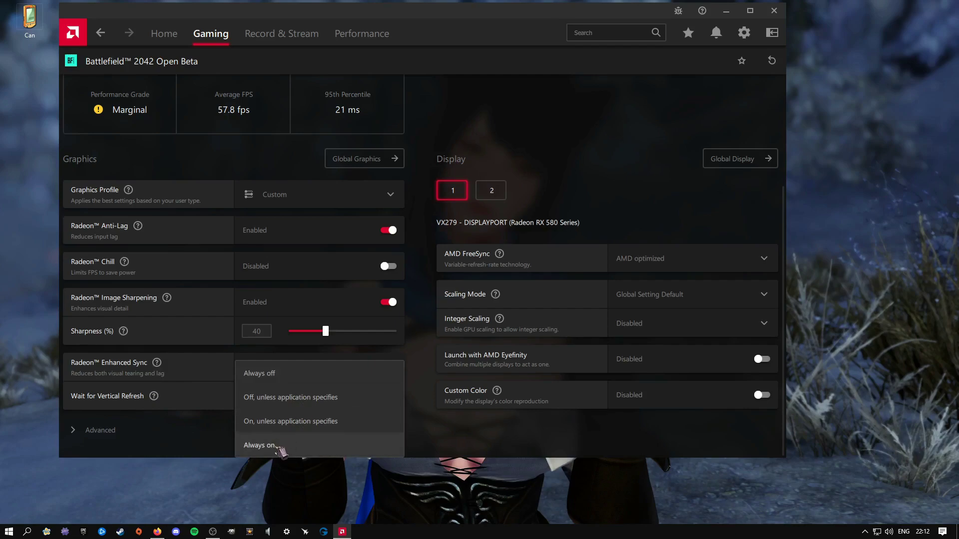
left_click(291, 375)
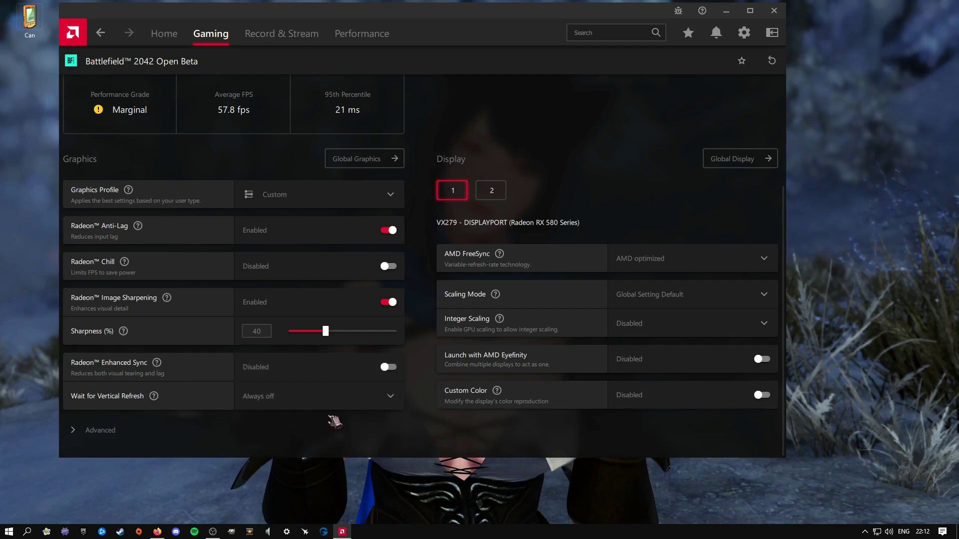
left_click(100, 433)
scroll(440, 357, "down", 2)
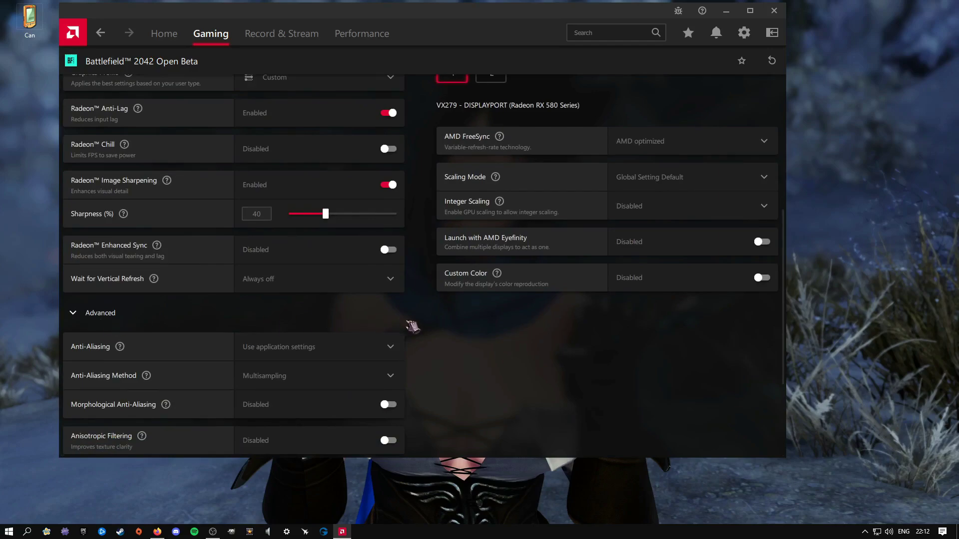
scroll(433, 321, "down", 3)
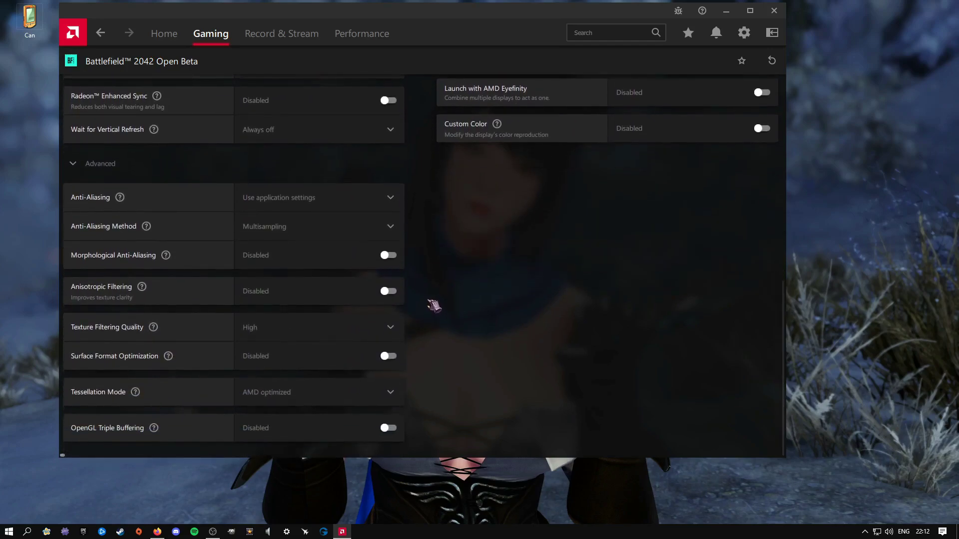
scroll(435, 236, "up", 6)
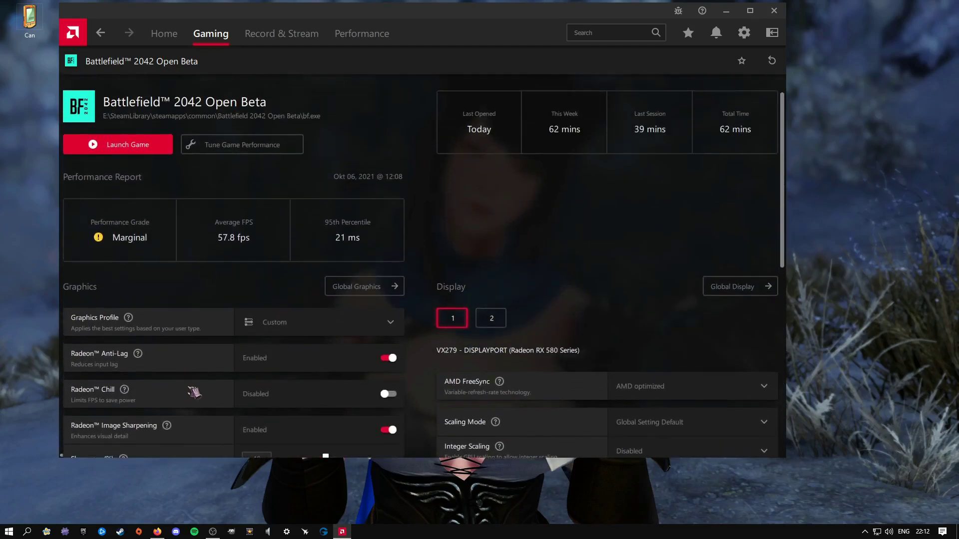
scroll(425, 368, "down", 4)
scroll(426, 367, "down", 3)
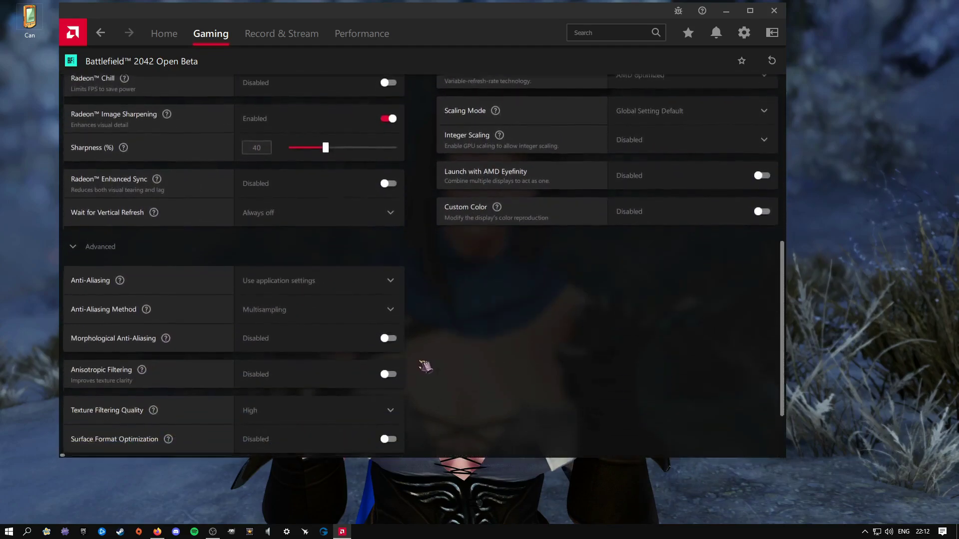
left_click(367, 268)
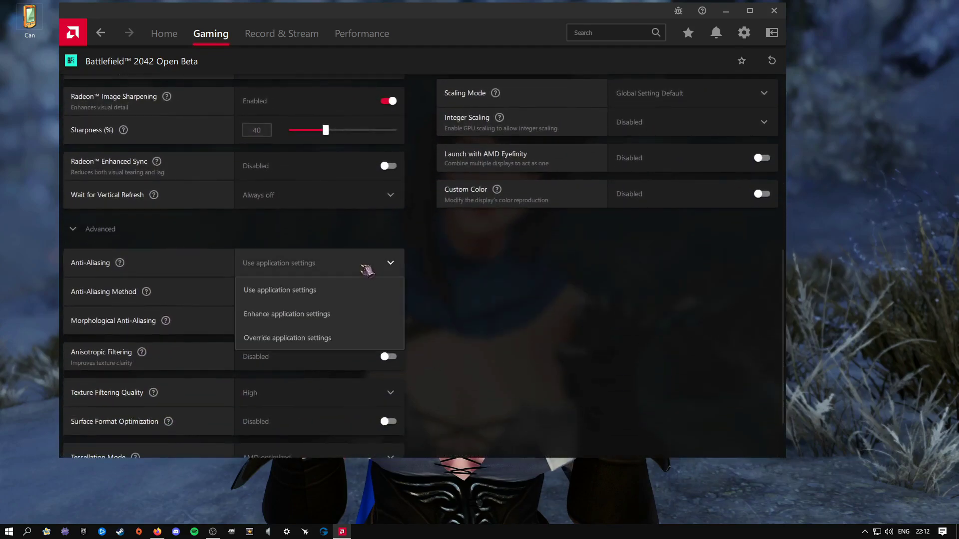
left_click(335, 267)
mouse_move(119, 270)
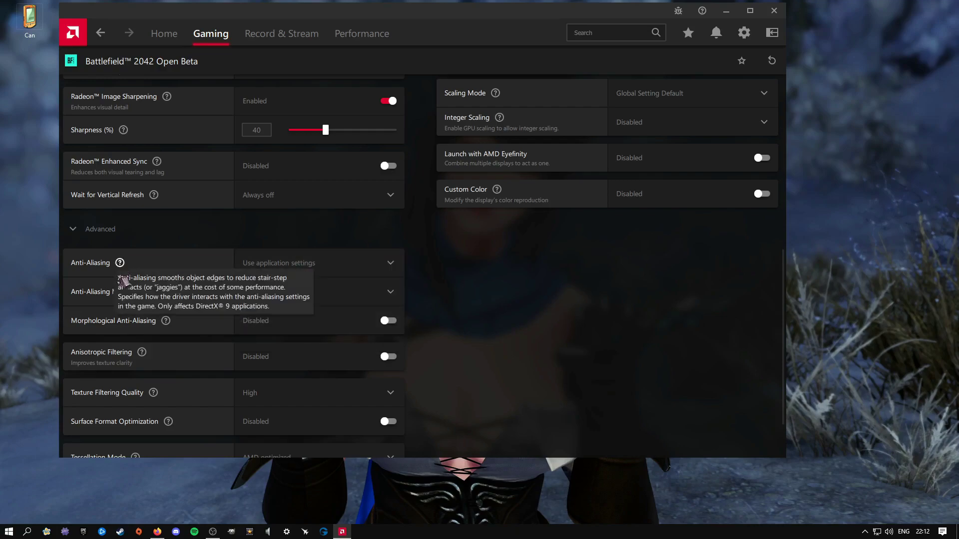
scroll(499, 329, "down", 2)
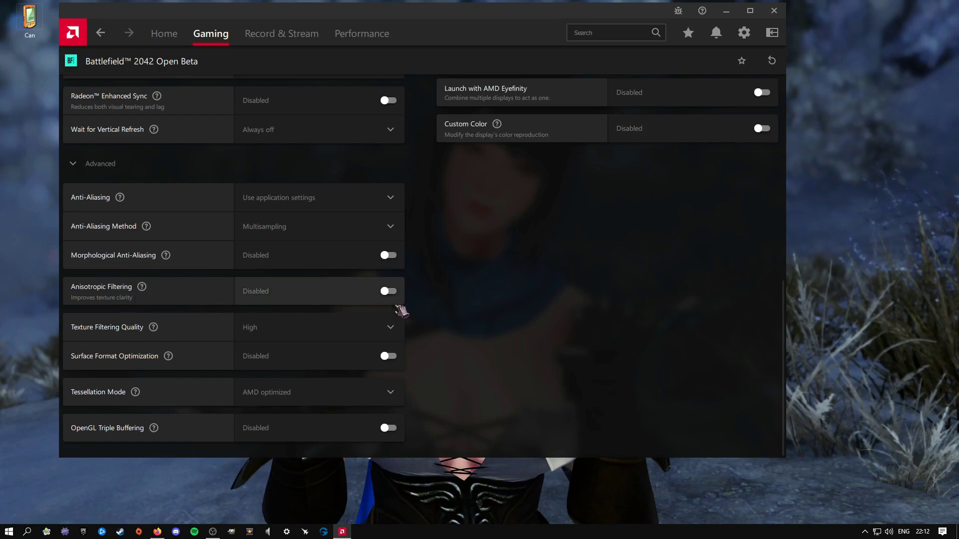
left_click(346, 329)
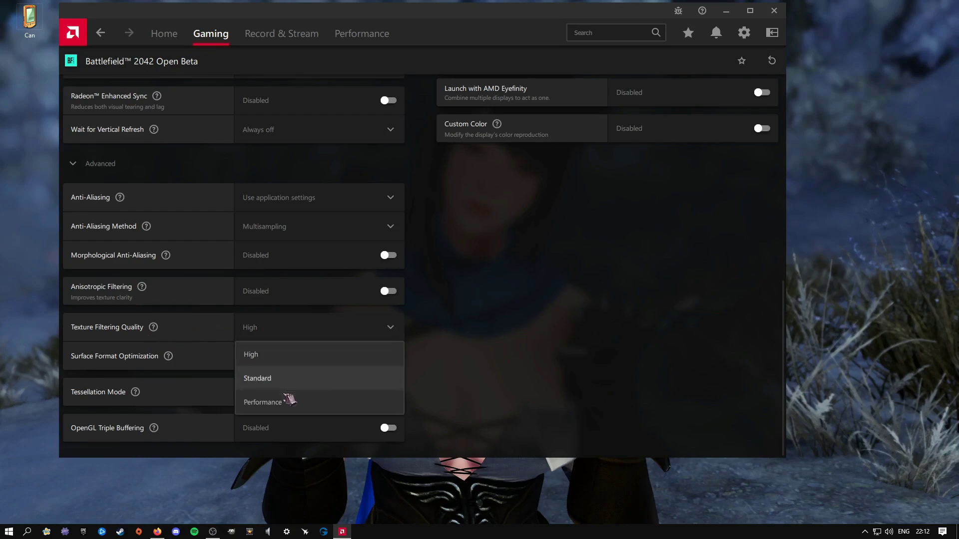
Set Texture Filtering Quality to Performance, Tessellation Mode to override, and Maximum Tessellation Level to Off.
left_click(270, 401)
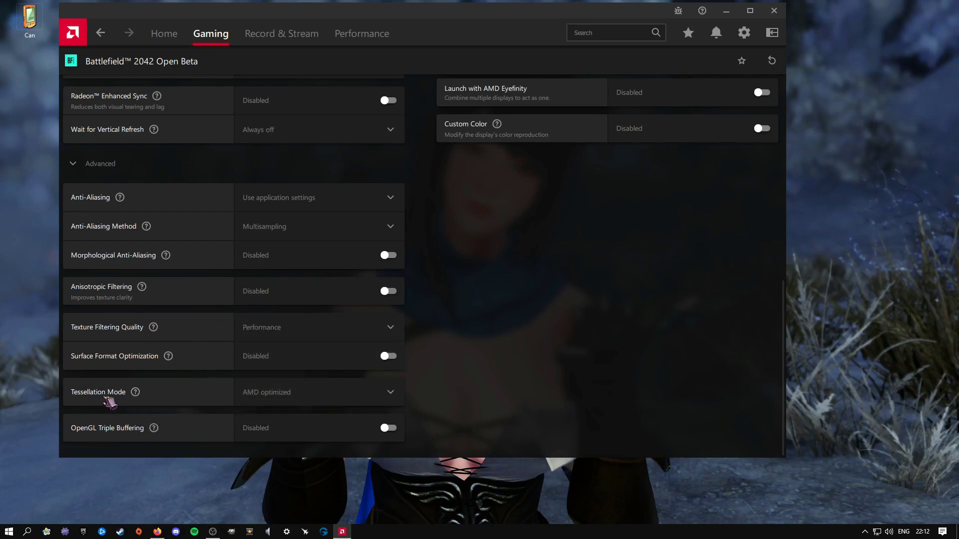
left_click(316, 398)
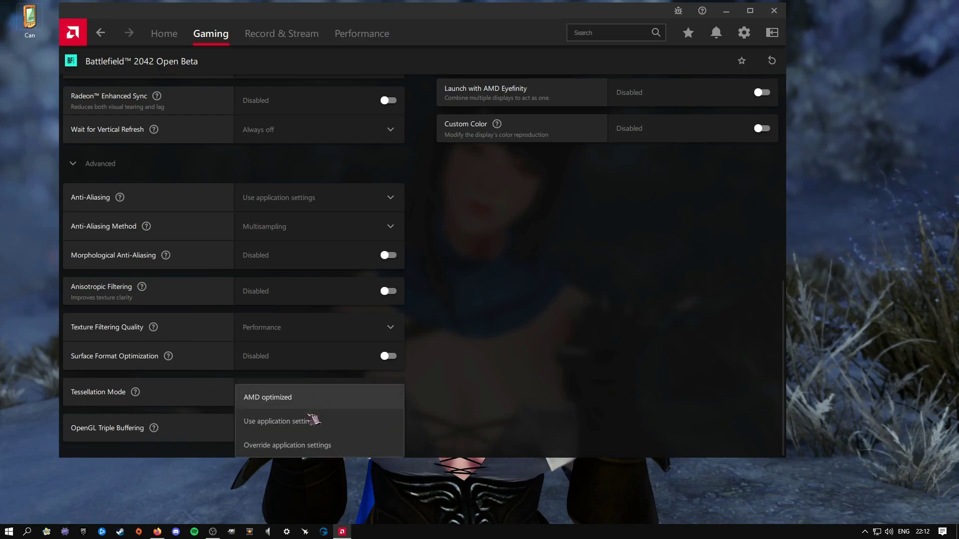
left_click(300, 445)
scroll(438, 389, "down", 2)
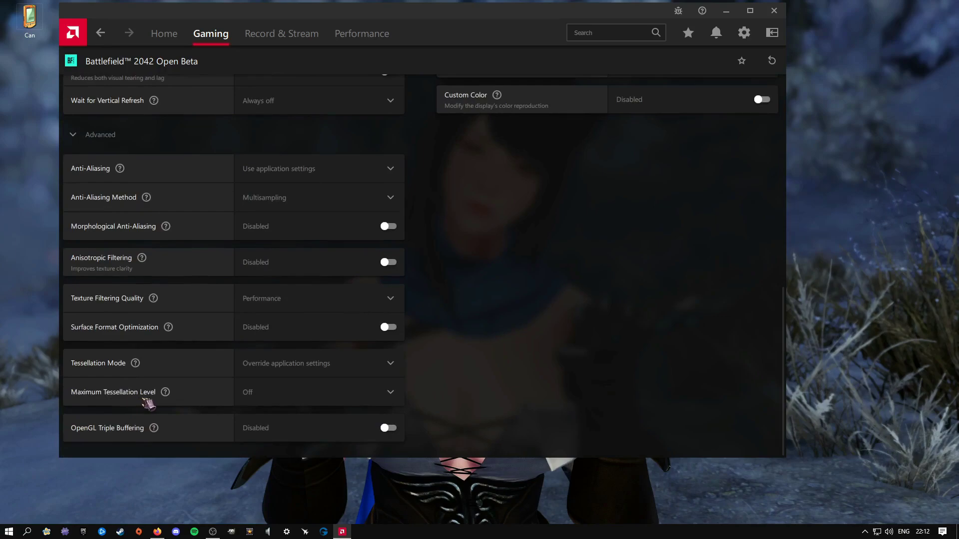
left_click(279, 395)
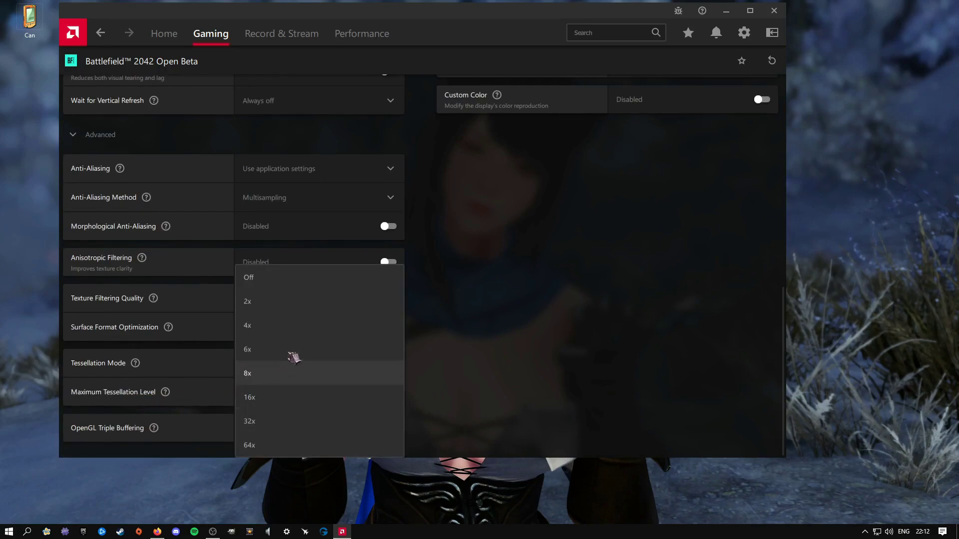
left_click(275, 277)
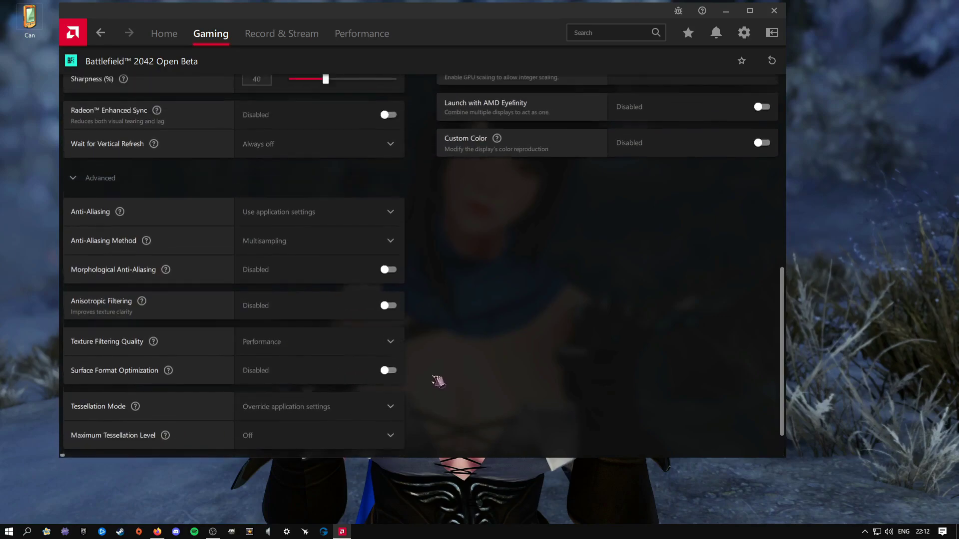
scroll(438, 382, "up", 1)
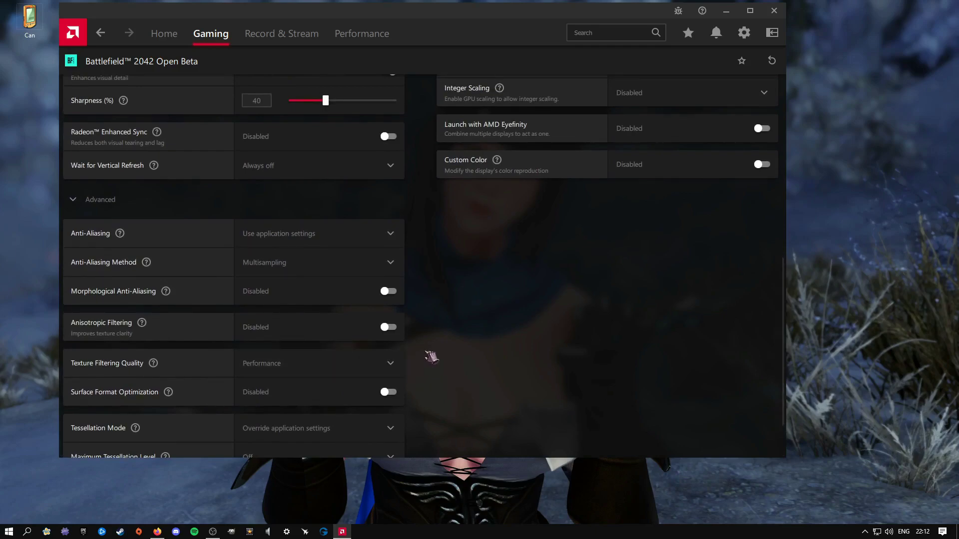
left_click(335, 233)
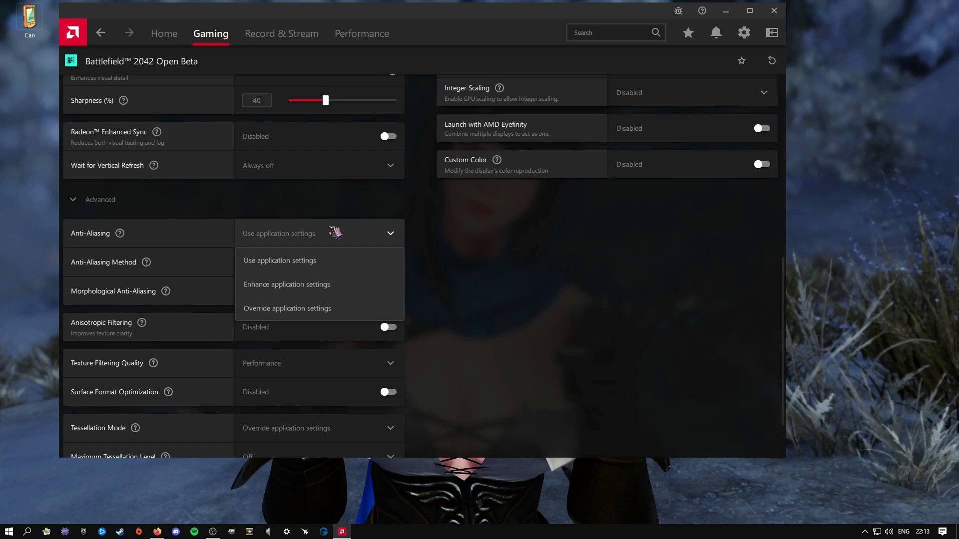
left_click(336, 233)
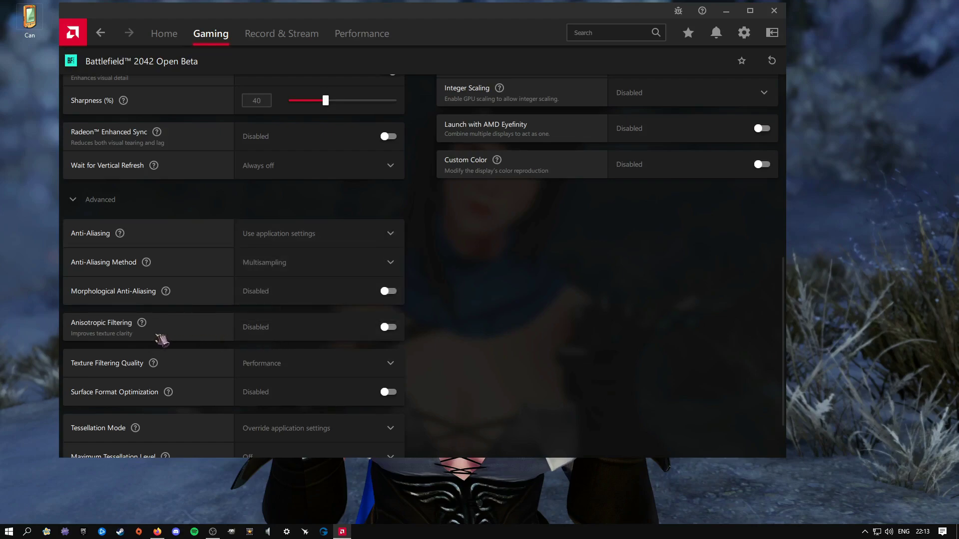
left_click(388, 327)
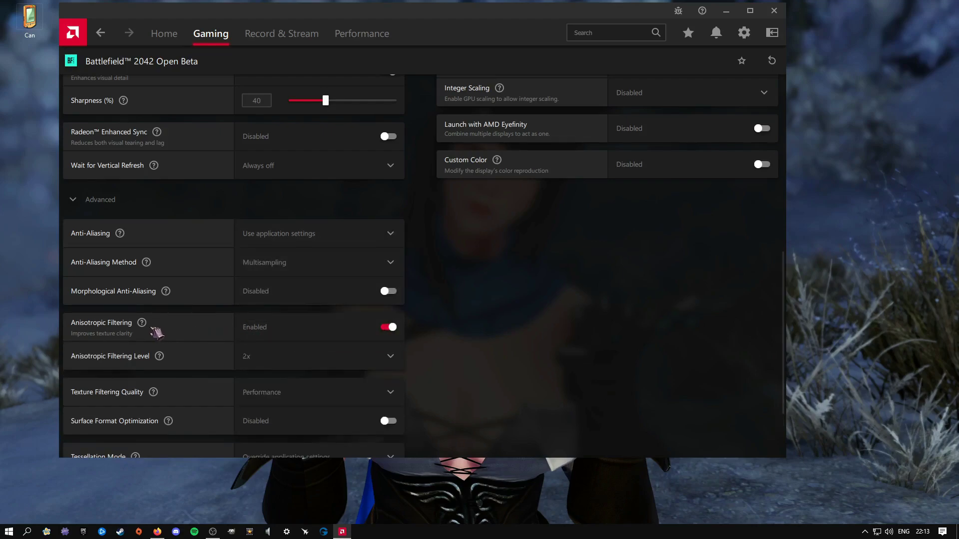
left_click(390, 327)
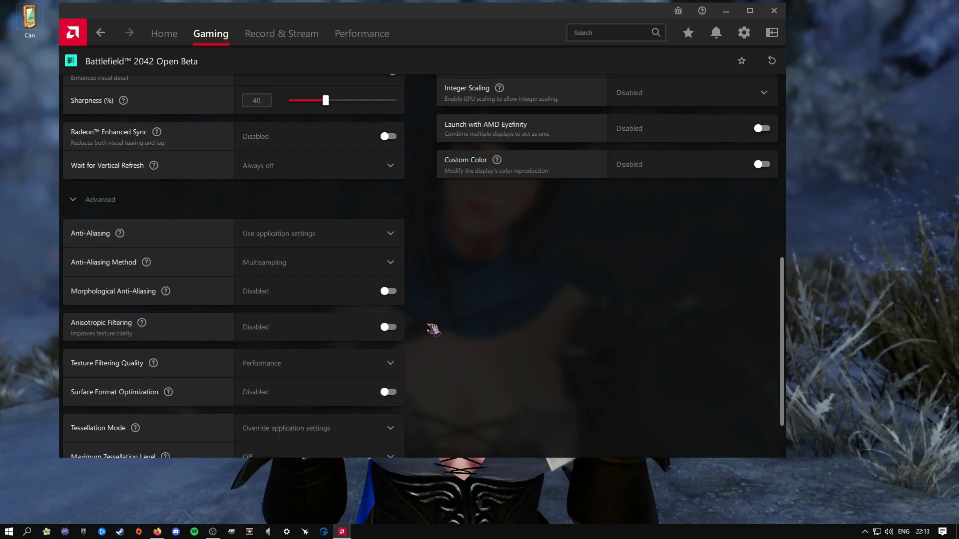
scroll(433, 327, "up", 4)
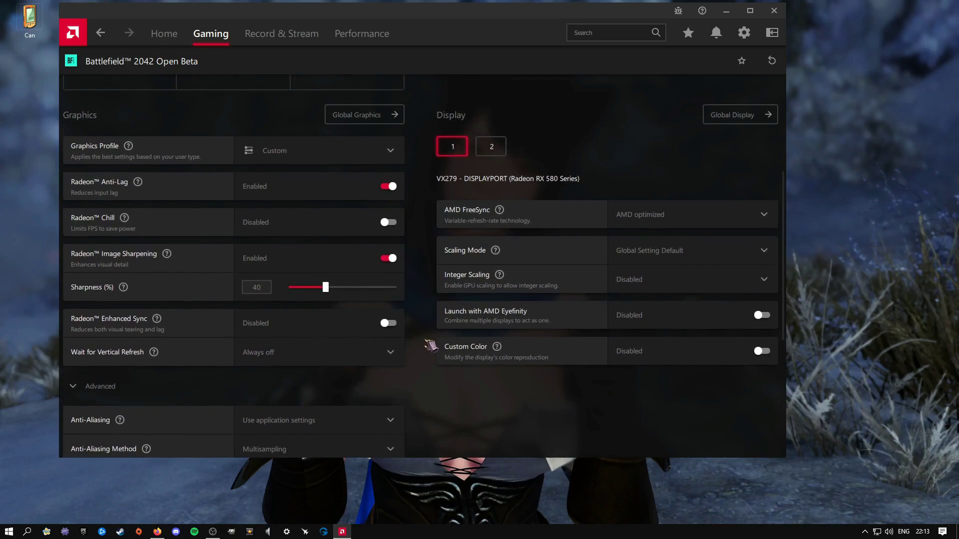
scroll(430, 345, "up", 2)
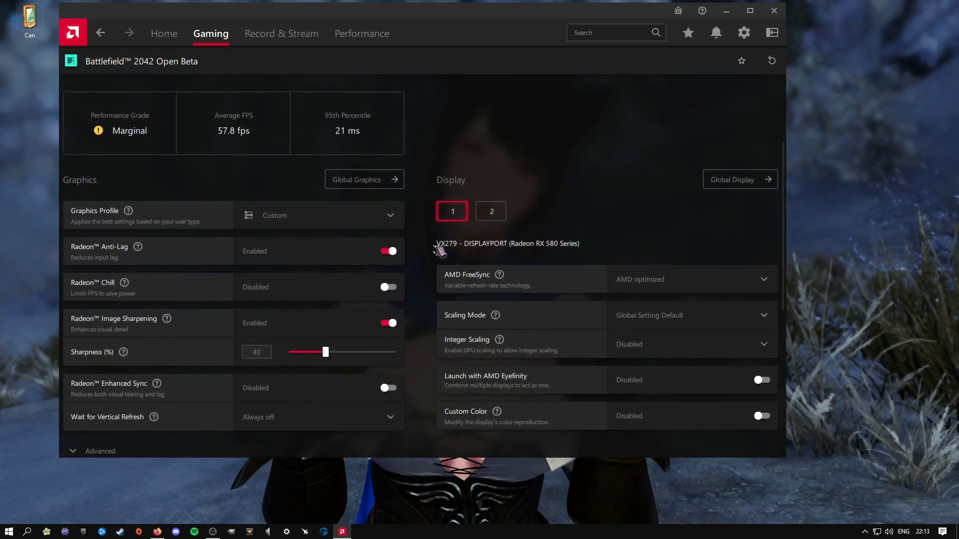
scroll(437, 247, "down", 3)
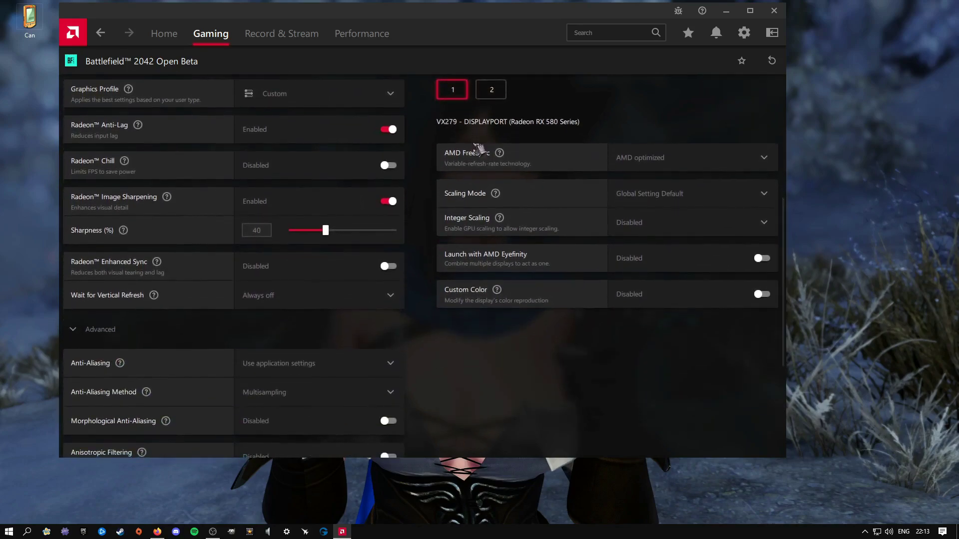
On display 2 (S27E390), enable Custom Color and raise Saturation from 190 to 200.
left_click(491, 90)
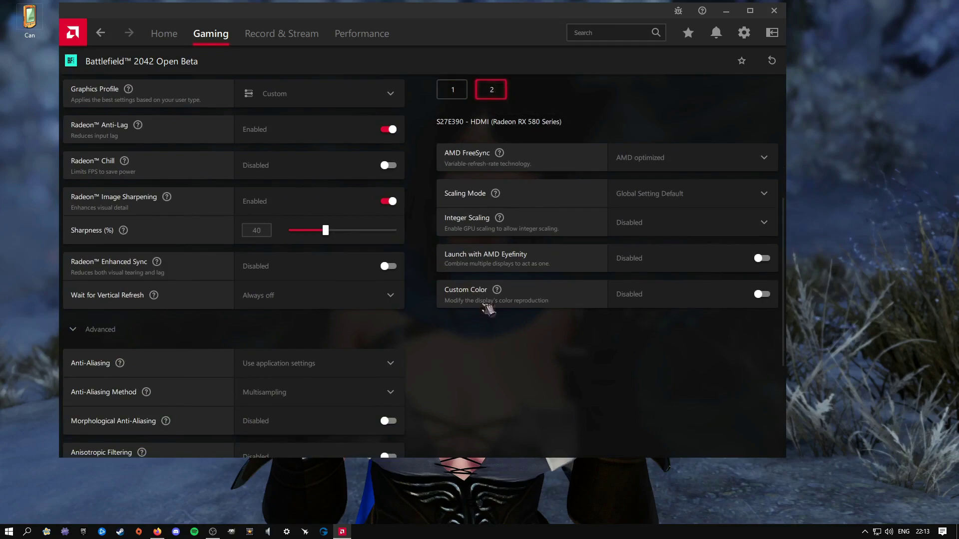
left_click(762, 295)
scroll(615, 339, "down", 2)
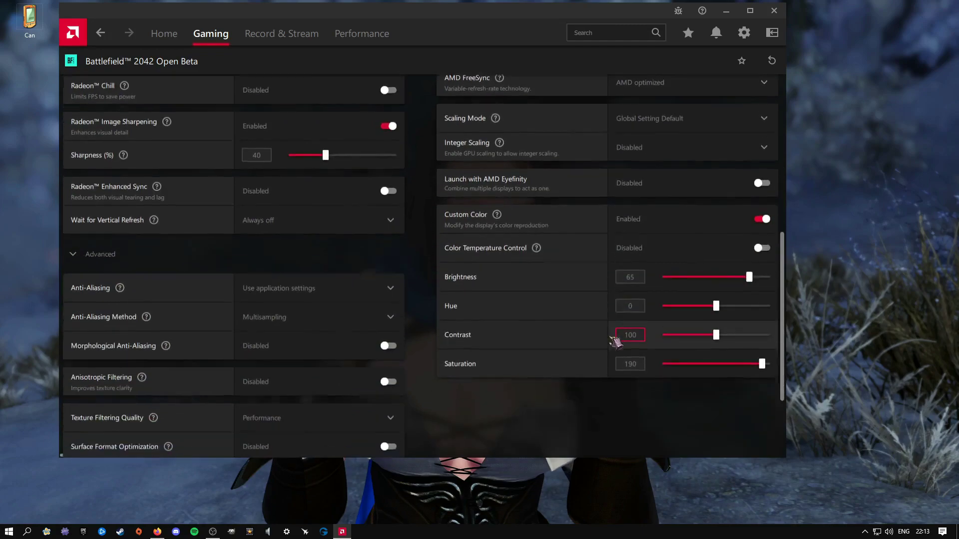
scroll(615, 341, "down", 1)
scroll(620, 374, "up", 2)
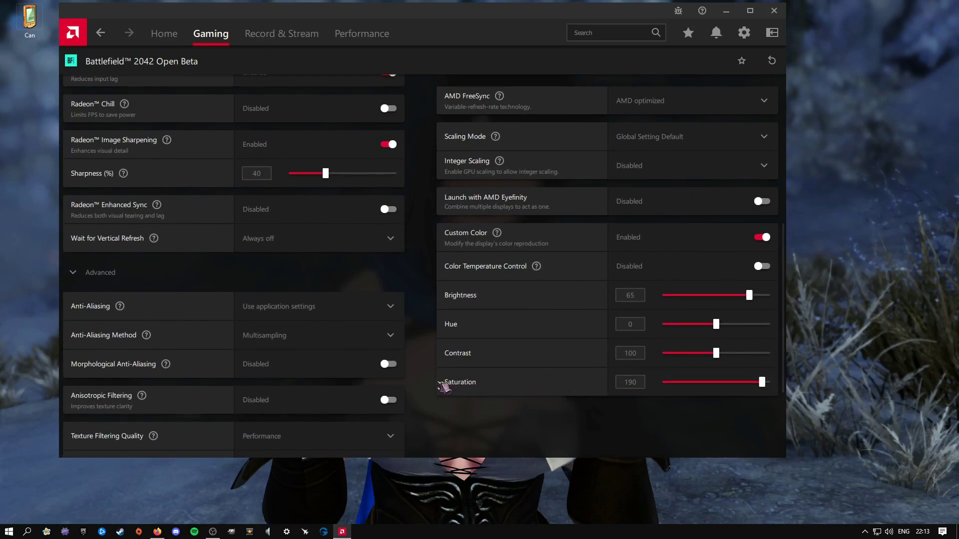
left_click_drag(762, 383, 768, 386)
scroll(434, 345, "up", 5)
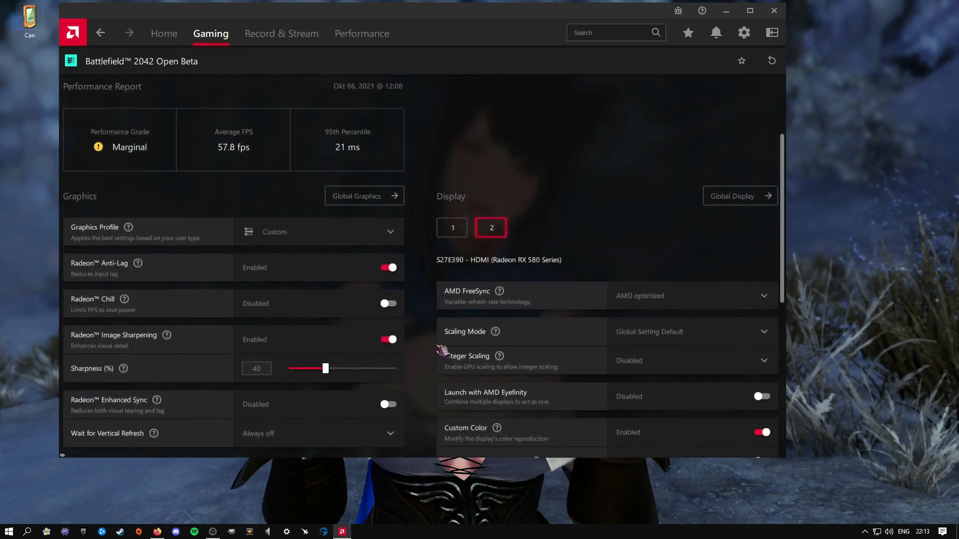
scroll(568, 398, "down", 3)
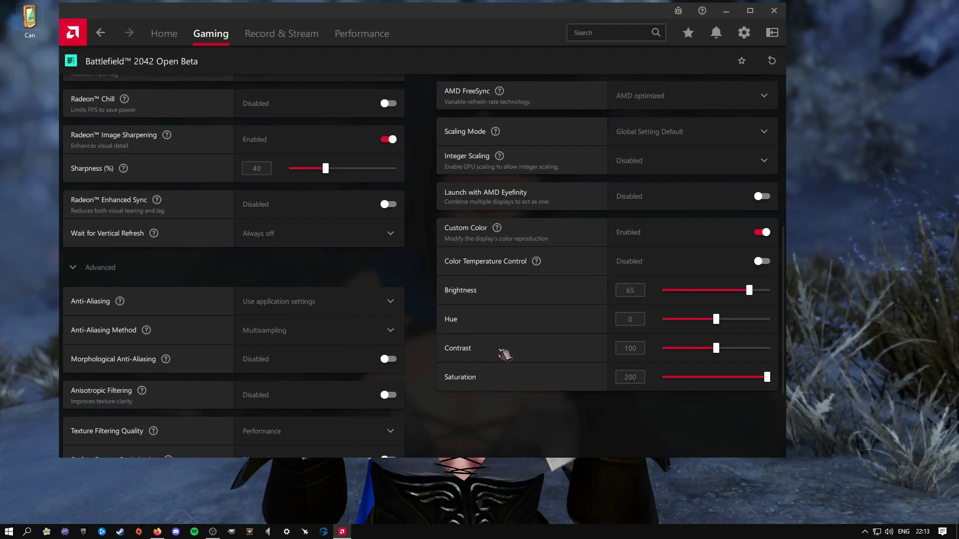
scroll(430, 372, "up", 5)
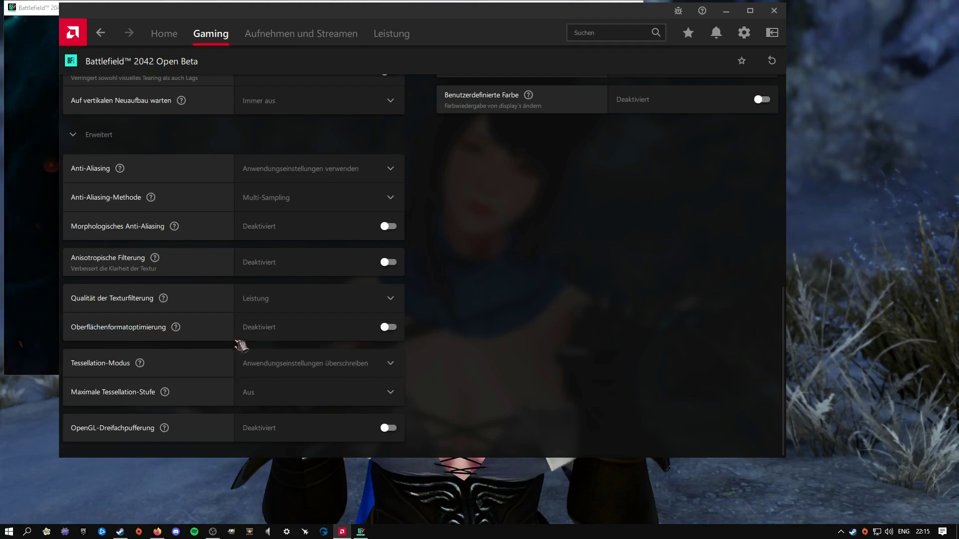
Set Oberflächenformatoptimierung to Aktiviert in the Battlefield 2042 advanced settings.
left_click(385, 329)
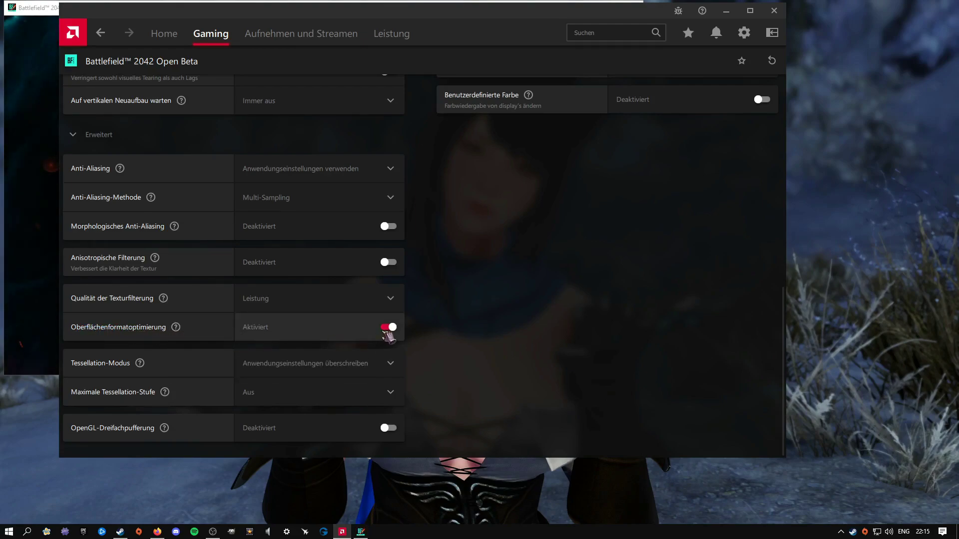
scroll(449, 349, "up", 6)
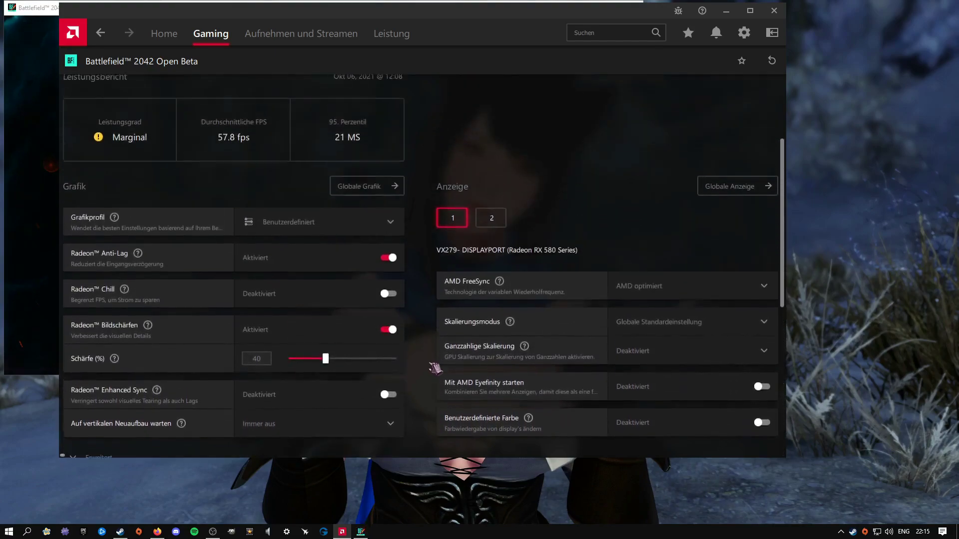
scroll(442, 364, "down", 4)
scroll(436, 368, "down", 2)
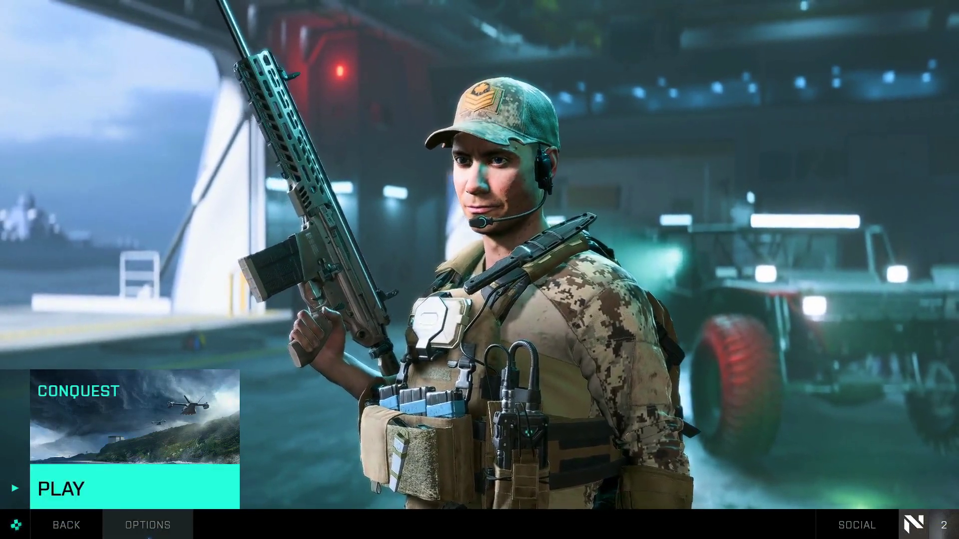
In the game's Display video options, step fullscreen resolution down to 1,280 x 1,024.
left_click(150, 527)
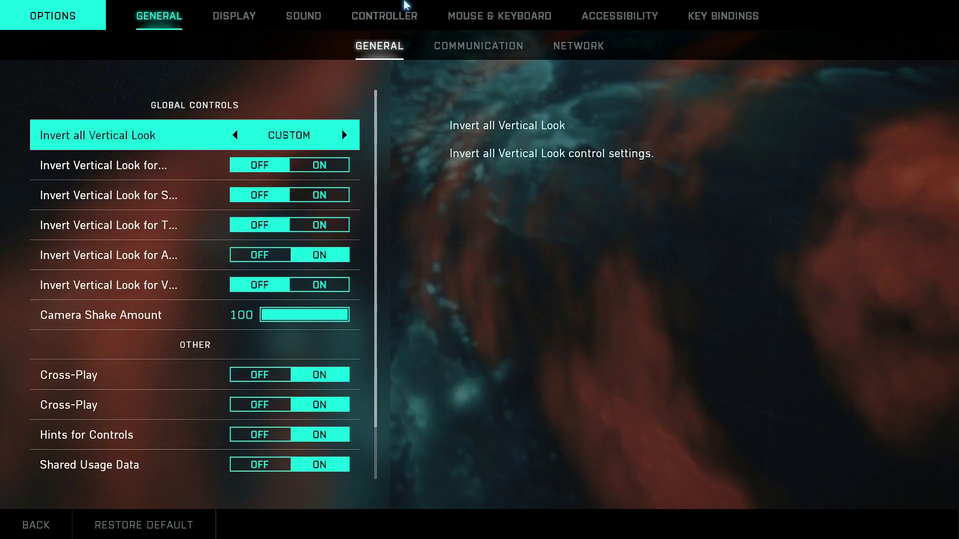
left_click(223, 19)
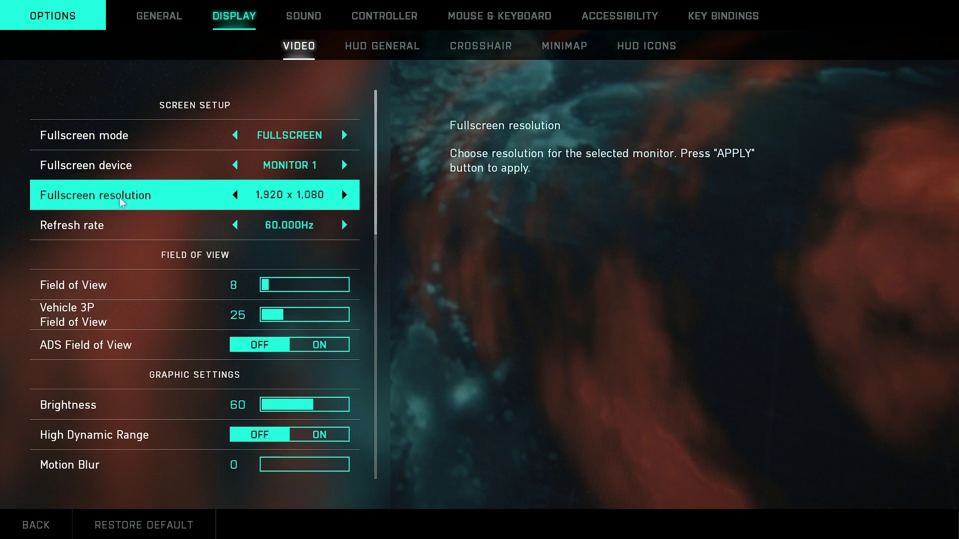
left_click(234, 195)
left_click(235, 195)
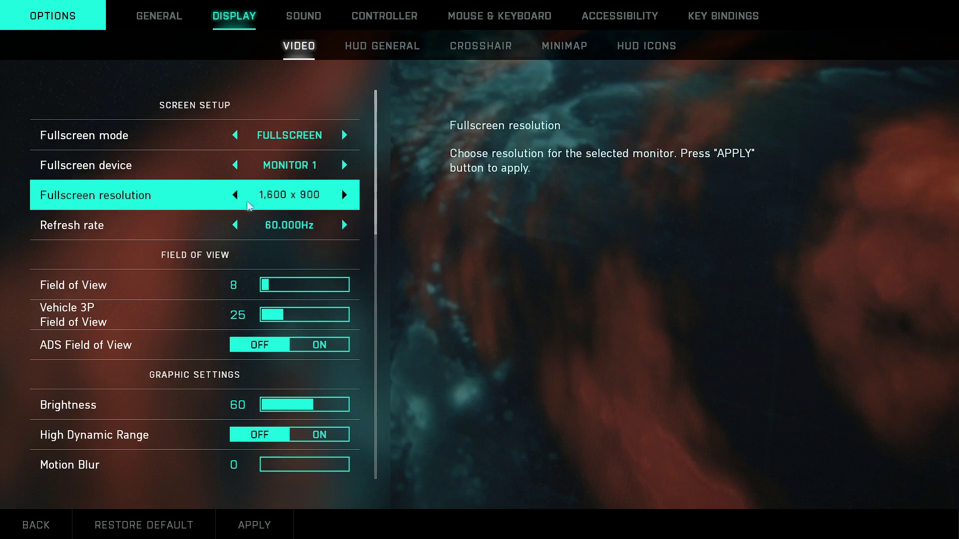
left_click(236, 197)
left_click(235, 198)
left_click(236, 197)
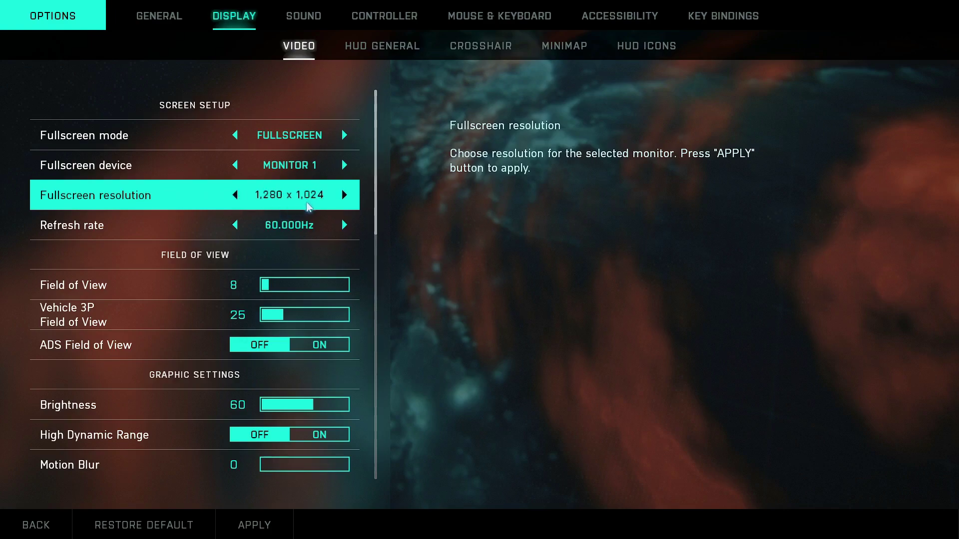
Step fullscreen resolution back up and return it to 1,920 x 1,080 without applying.
left_click(345, 197)
left_click(344, 197)
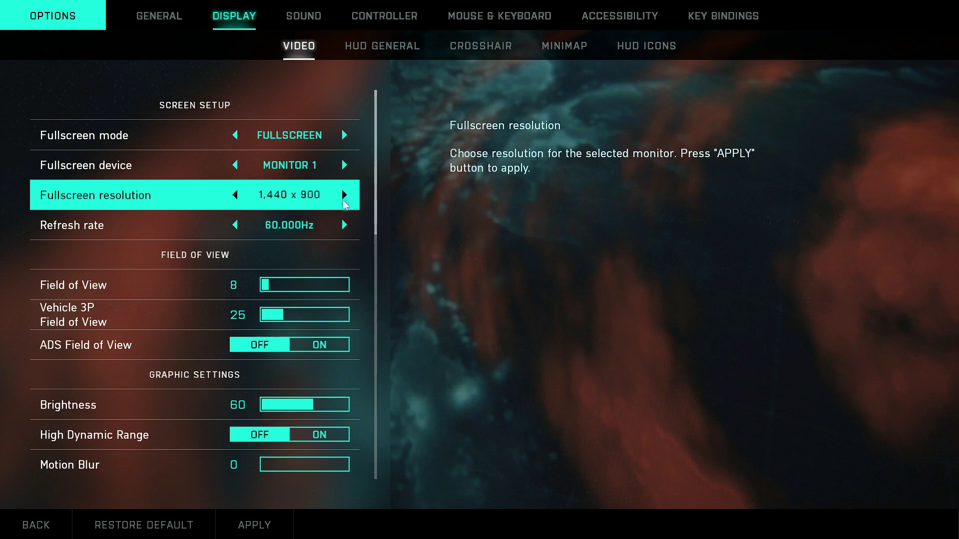
left_click(344, 196)
left_click(344, 196)
left_click(344, 196)
left_click(237, 197)
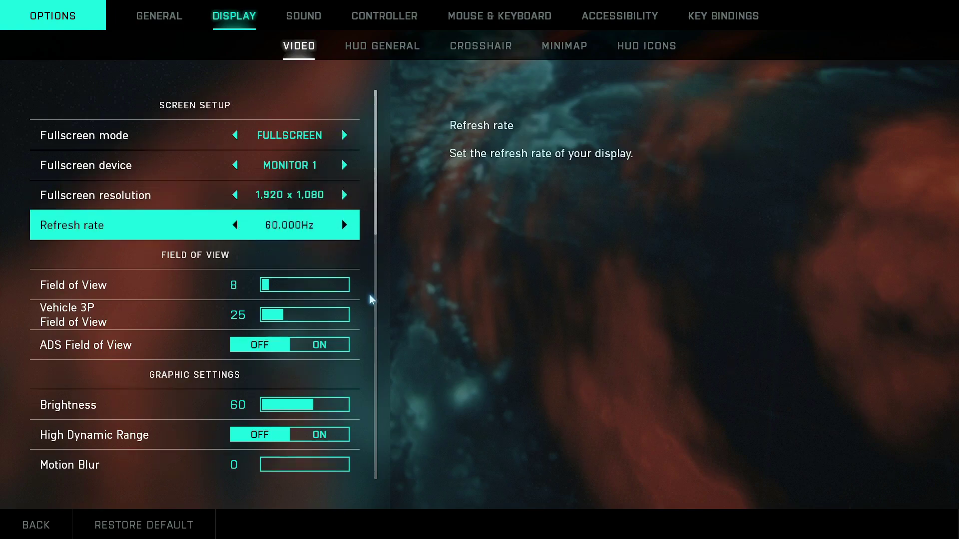
scroll(369, 298, "down", 2)
scroll(363, 312, "down", 1)
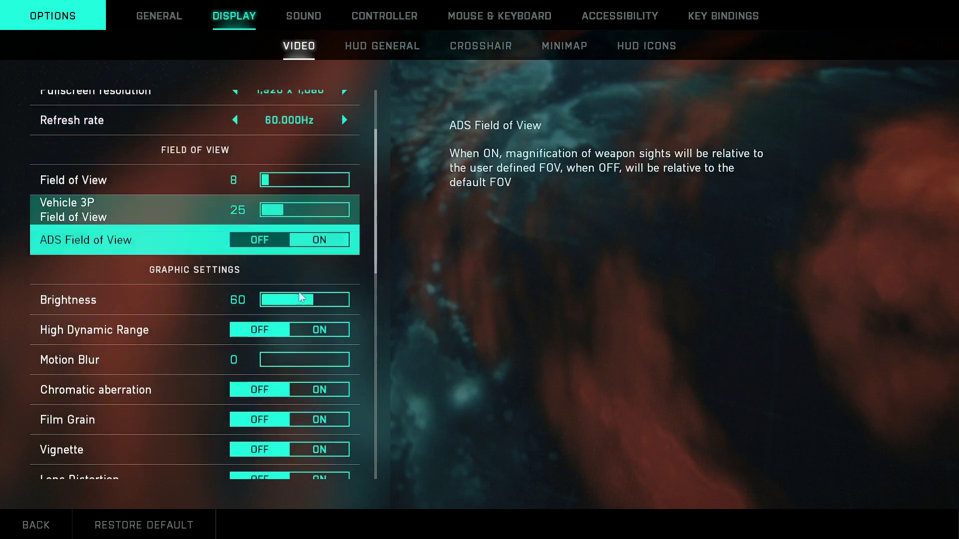
scroll(368, 306, "down", 1)
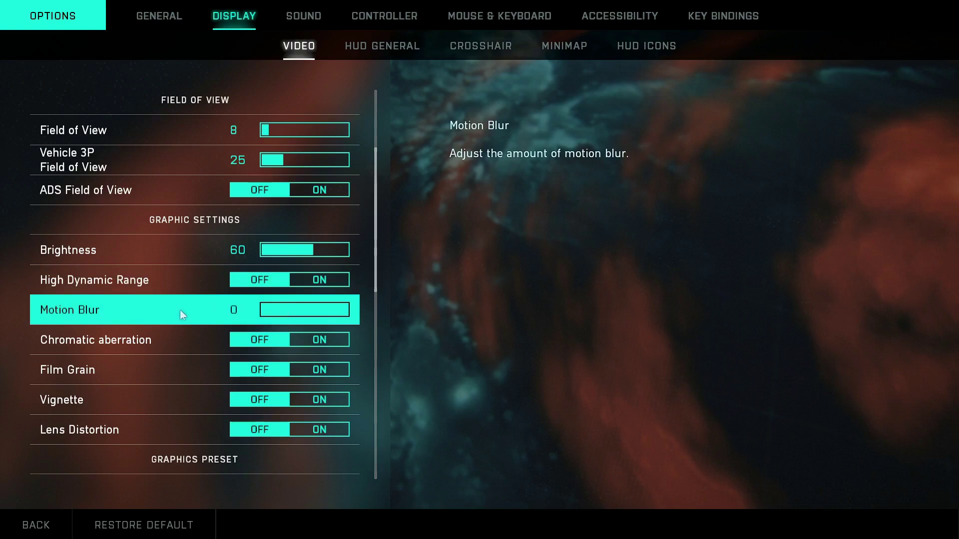
scroll(180, 309, "down", 1)
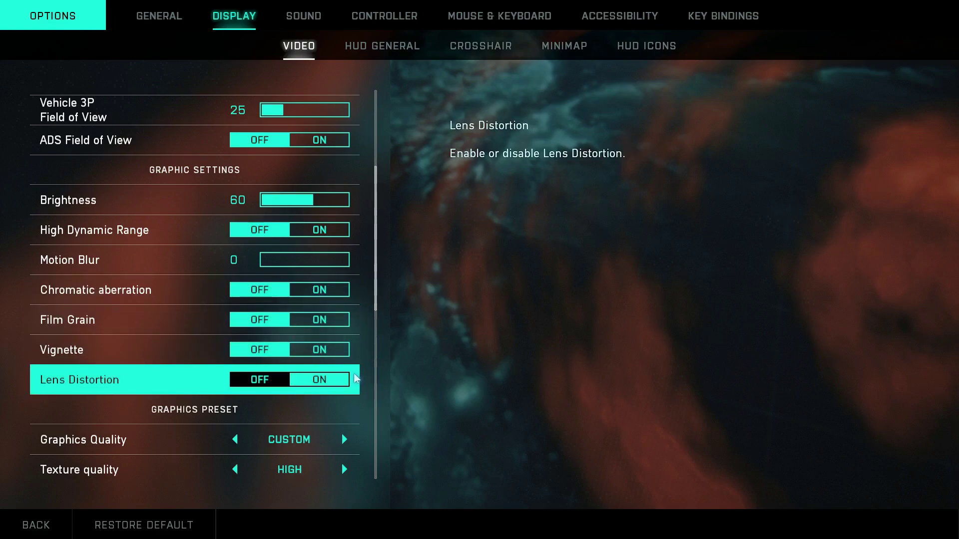
scroll(362, 322, "down", 2)
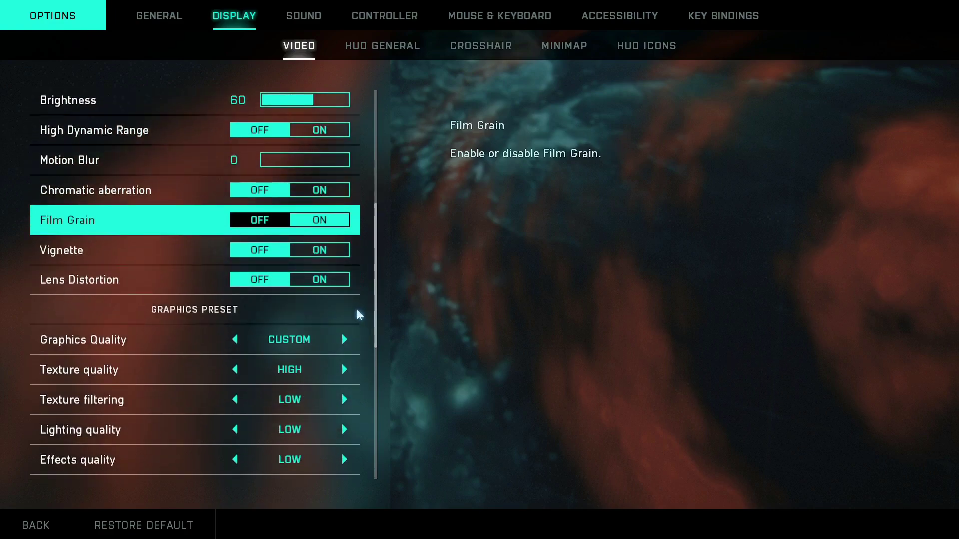
scroll(358, 312, "down", 1)
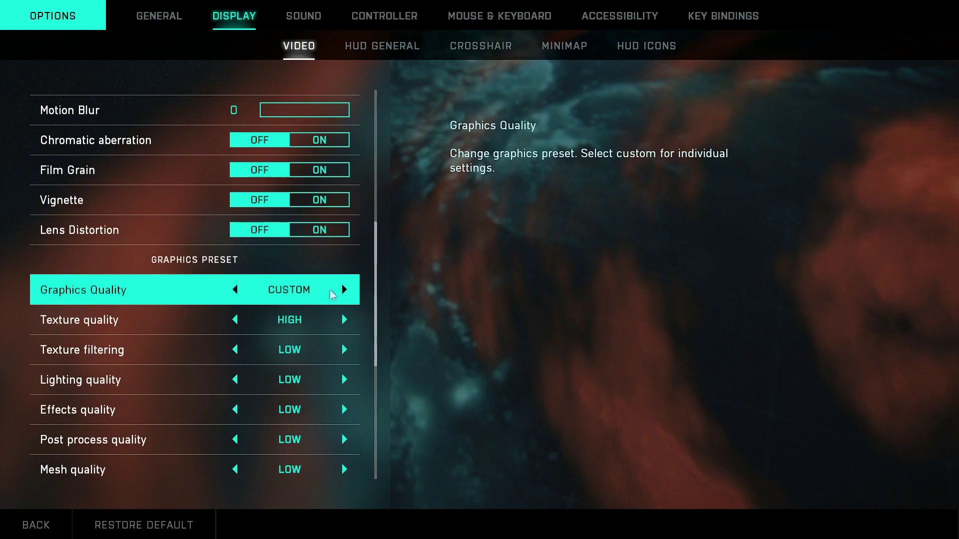
scroll(370, 293, "down", 1)
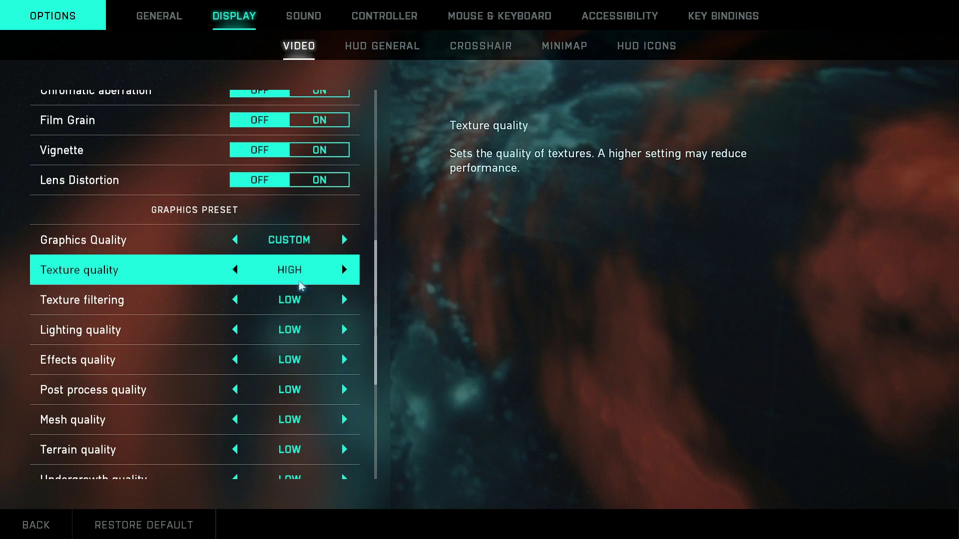
scroll(371, 277, "down", 1)
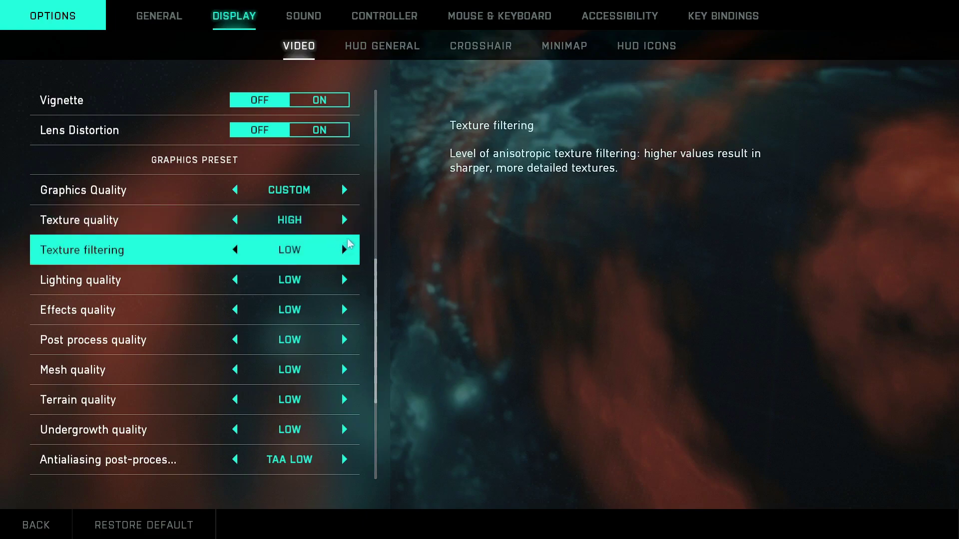
scroll(369, 250, "down", 2)
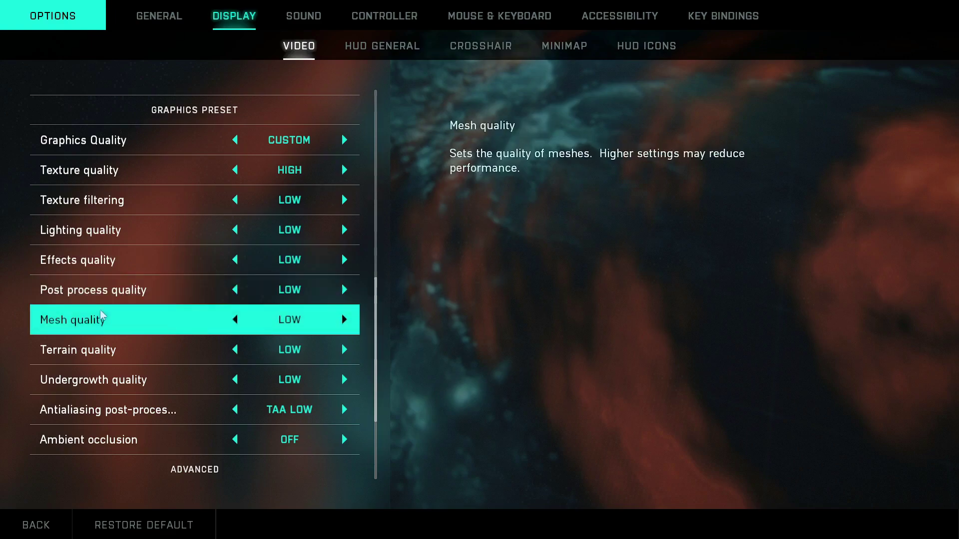
scroll(362, 327, "down", 2)
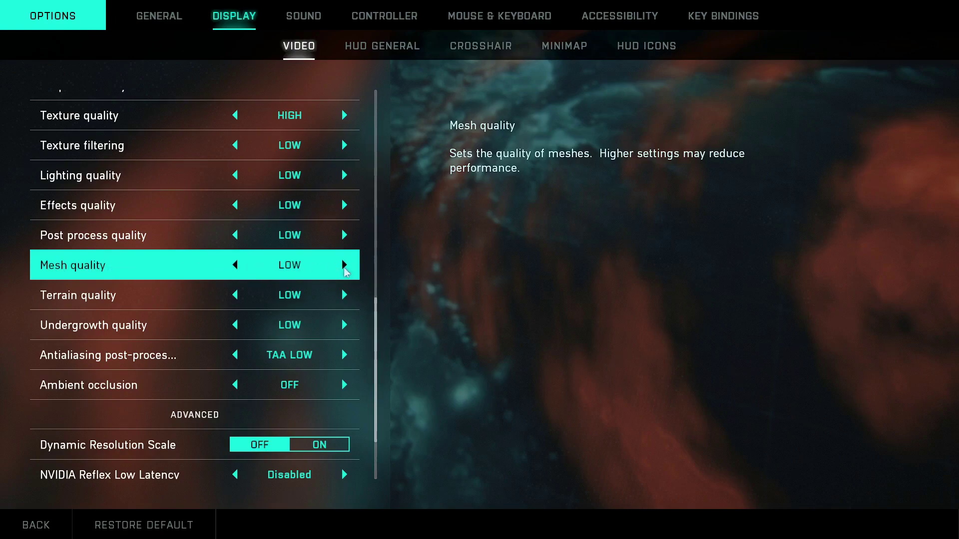
left_click(343, 266)
scroll(343, 268, "up", 1)
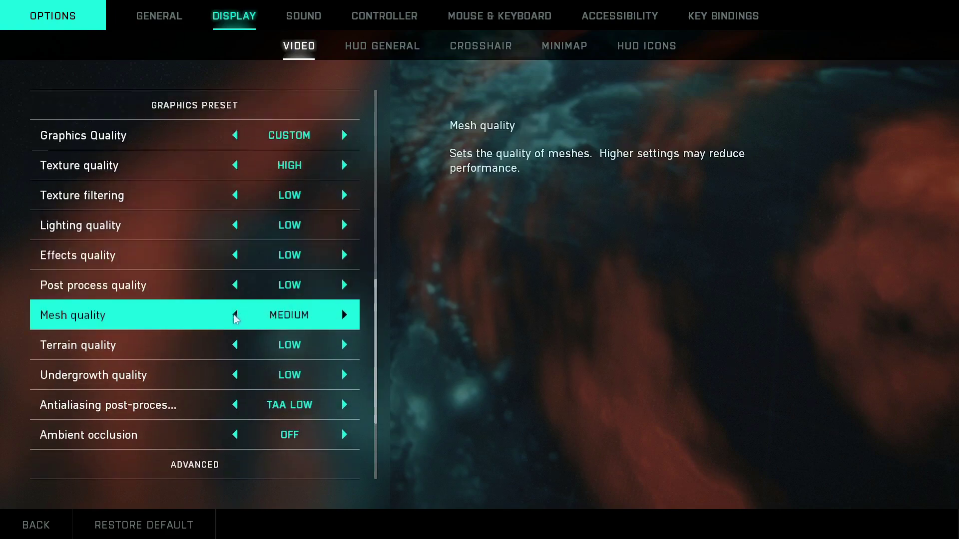
left_click(234, 315)
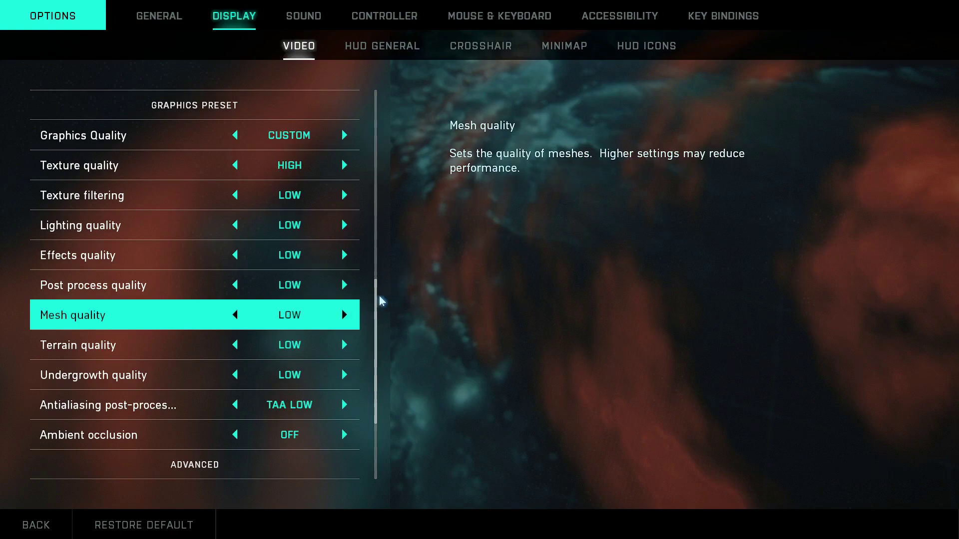
scroll(375, 302, "down", 1)
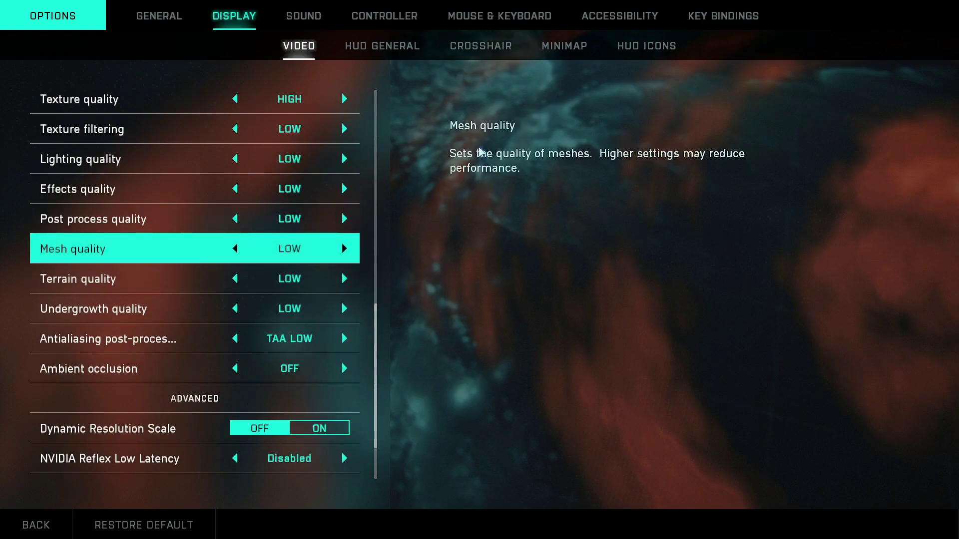
scroll(260, 247, "down", 2)
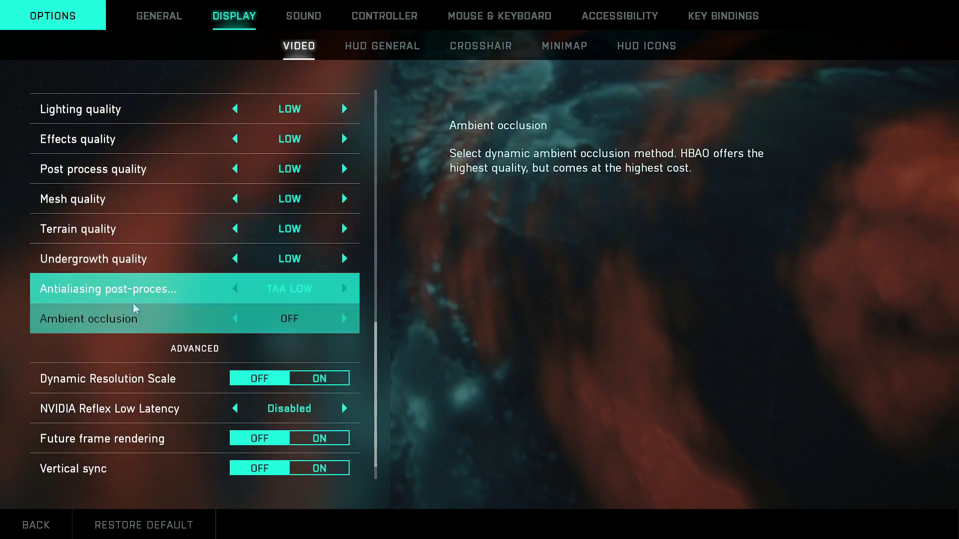
left_click(344, 289)
scroll(345, 288, "up", 2)
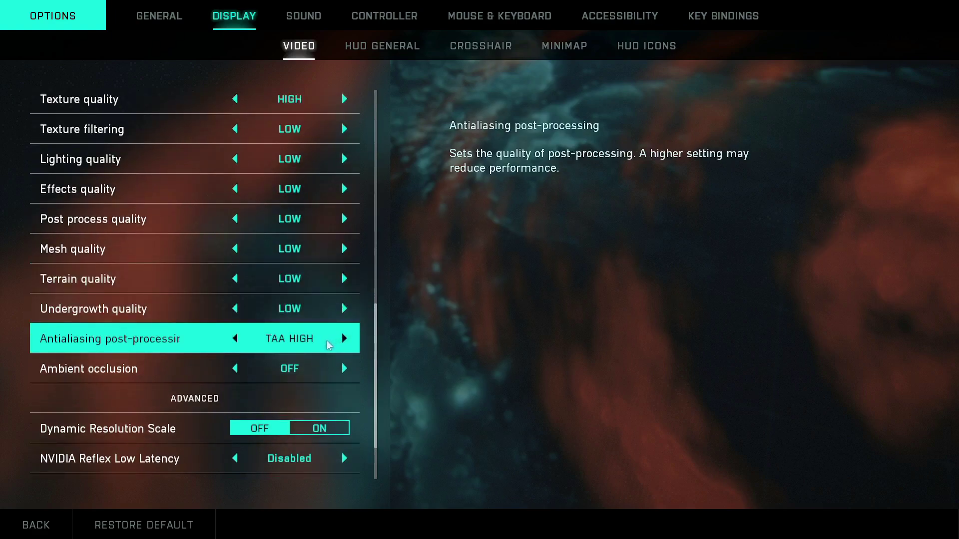
left_click(234, 342)
scroll(367, 334, "down", 1)
scroll(367, 334, "down", 3)
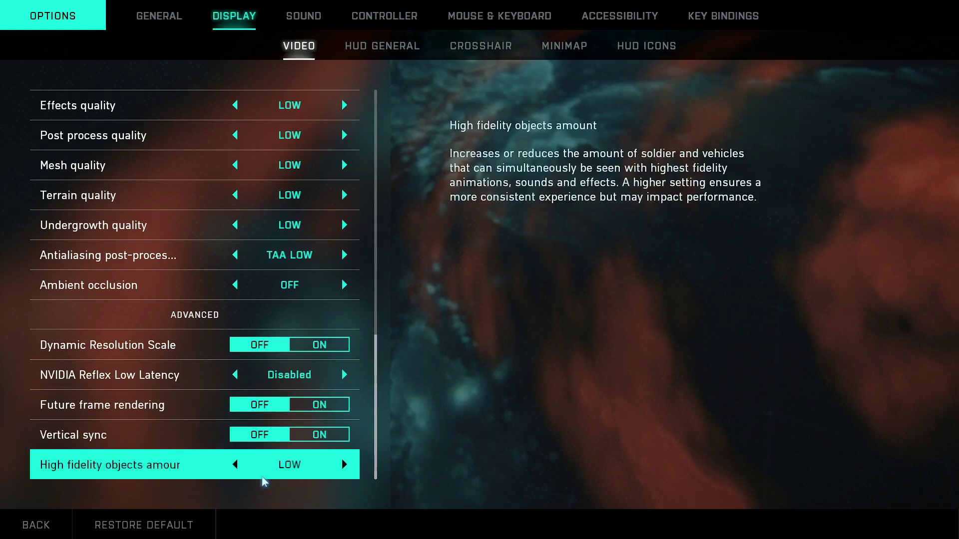
Exit the options via the GENERAL page back to the Conquest play screen, keeping video settings.
scroll(358, 384, "up", 8)
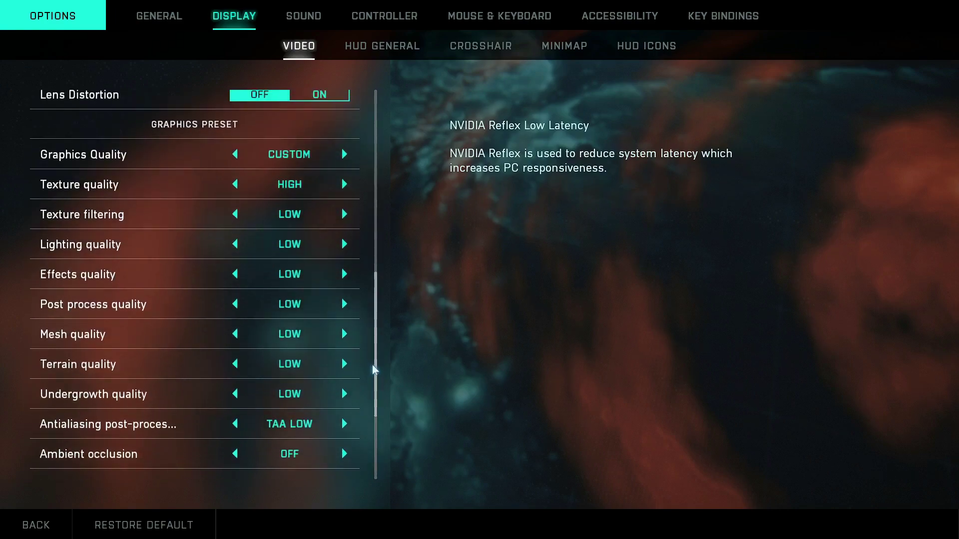
scroll(373, 365, "up", 8)
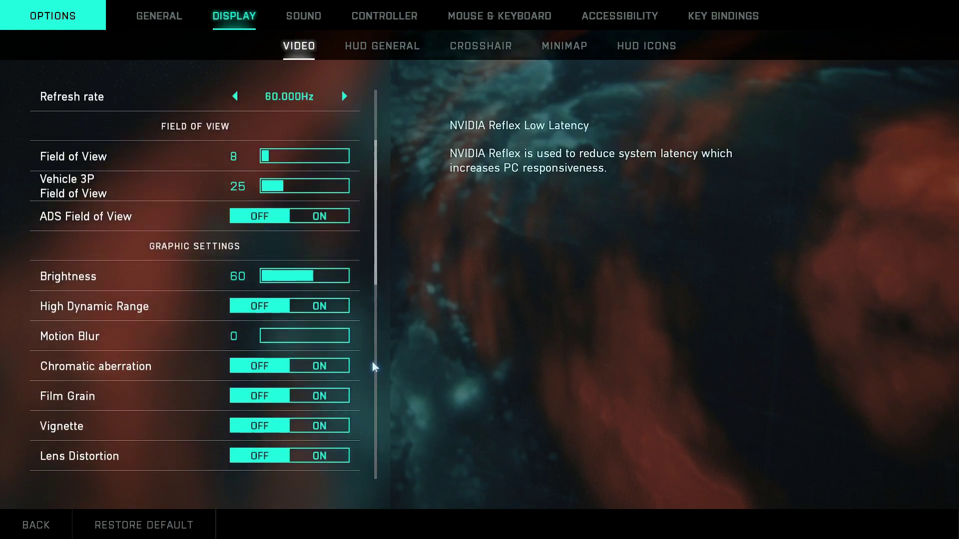
scroll(372, 363, "up", 2)
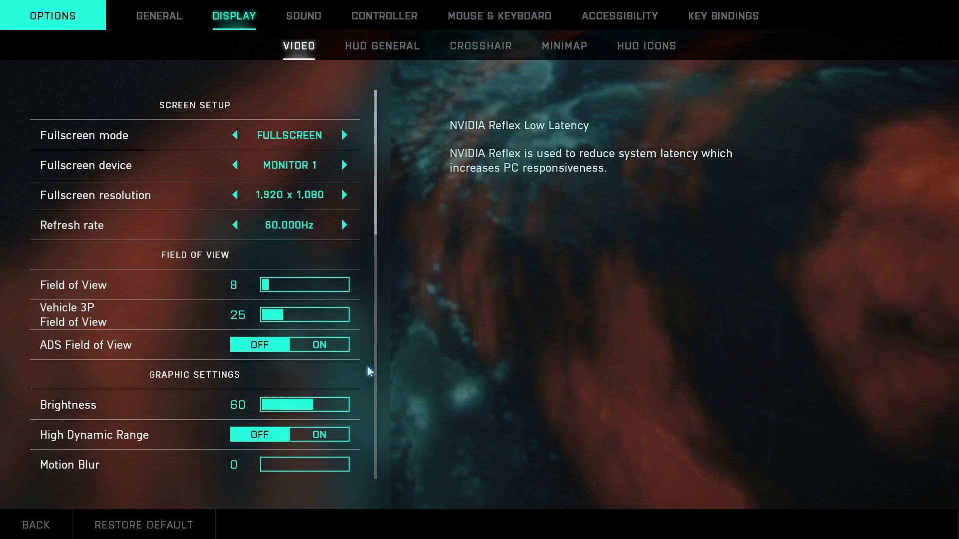
left_click(160, 16)
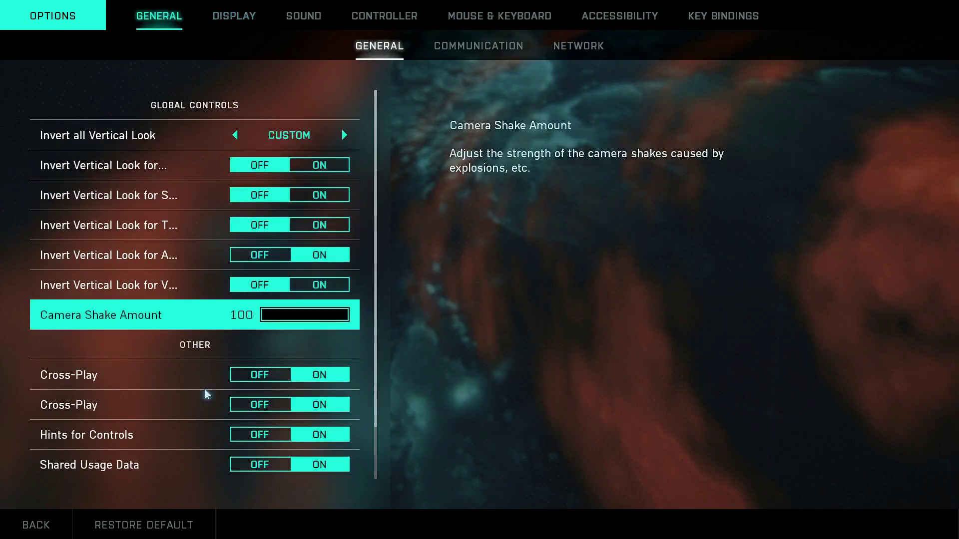
left_click(35, 525)
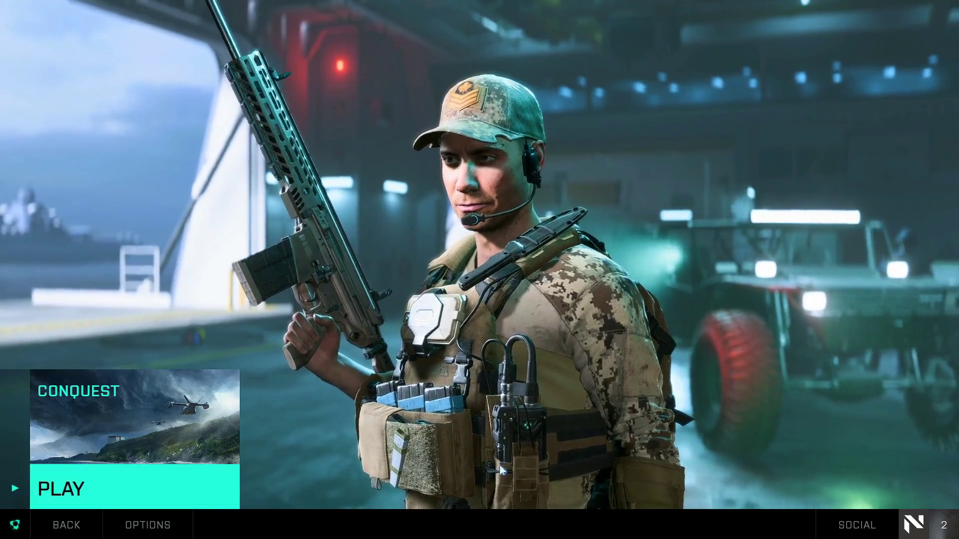